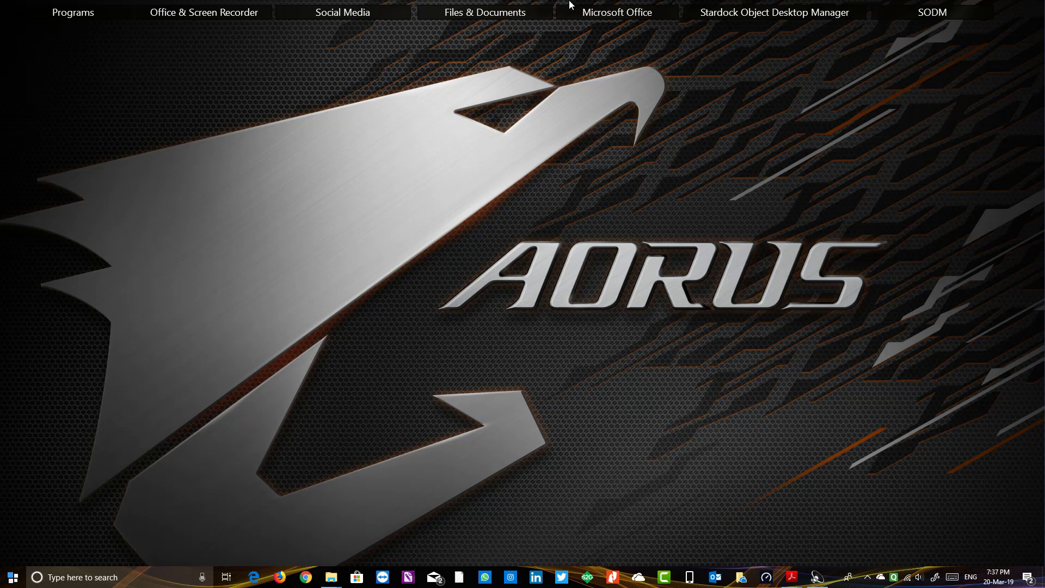
Open the 7th Pay Commission workbook, select cell C3, and switch typing to Marathi Google Input Tools
{"action": "mouse_move", "coordinate": [485, 12]}
{"action": "double_click", "coordinate": [475, 252]}
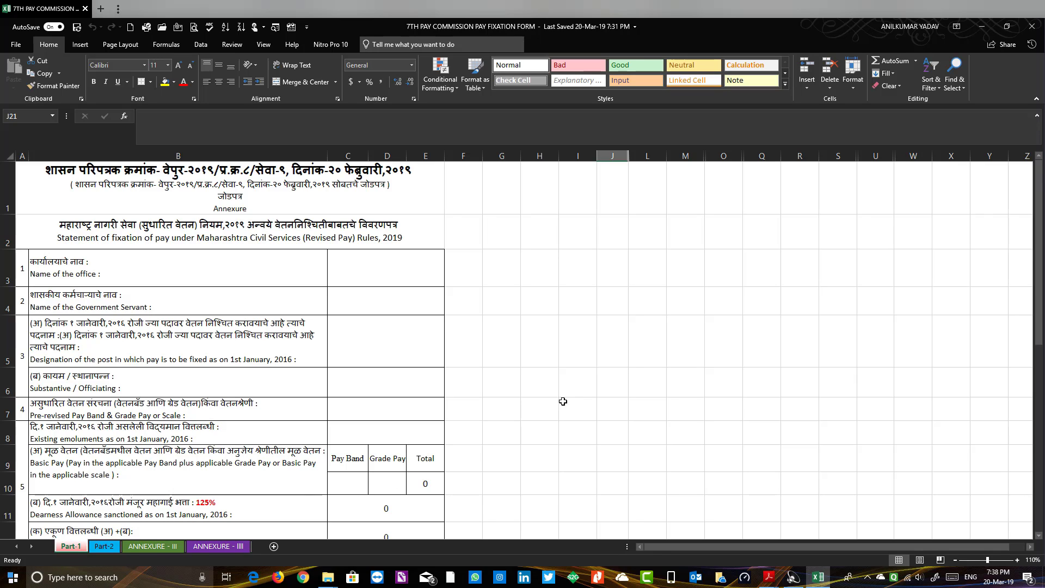
{"action": "left_click", "coordinate": [376, 272]}
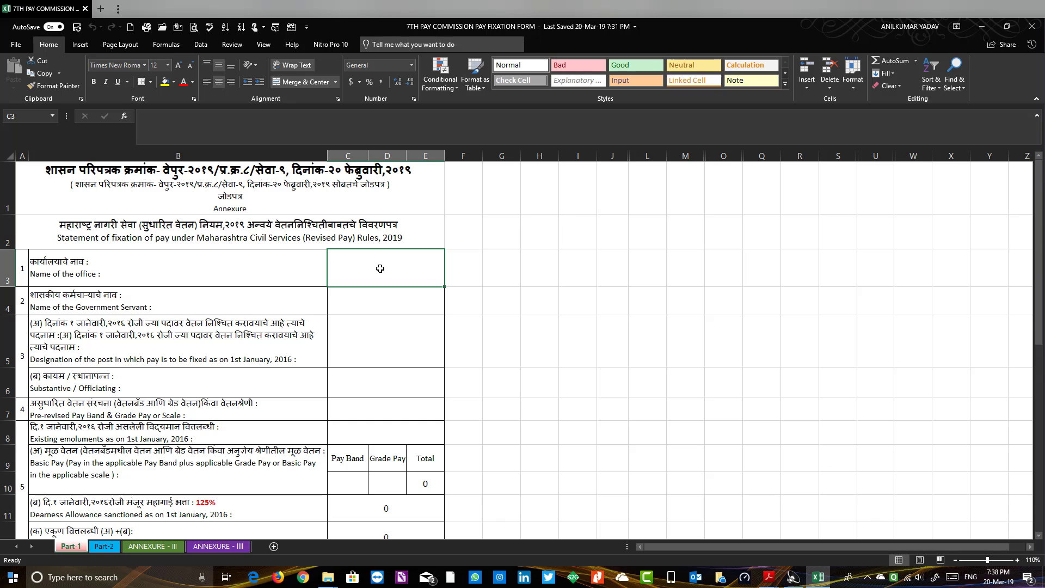
{"action": "left_click", "coordinate": [971, 577]}
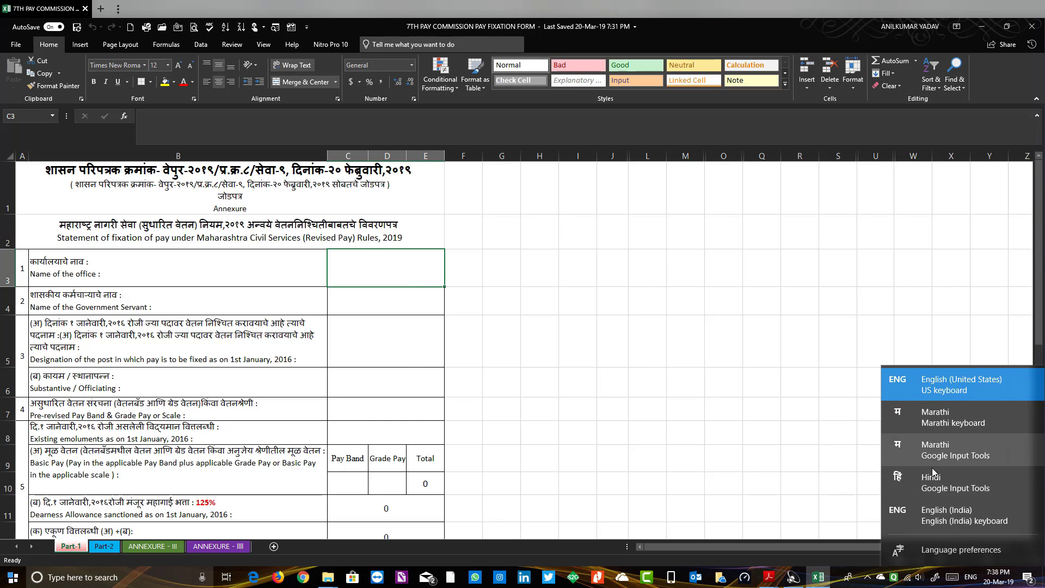
{"action": "left_click", "coordinate": [942, 451]}
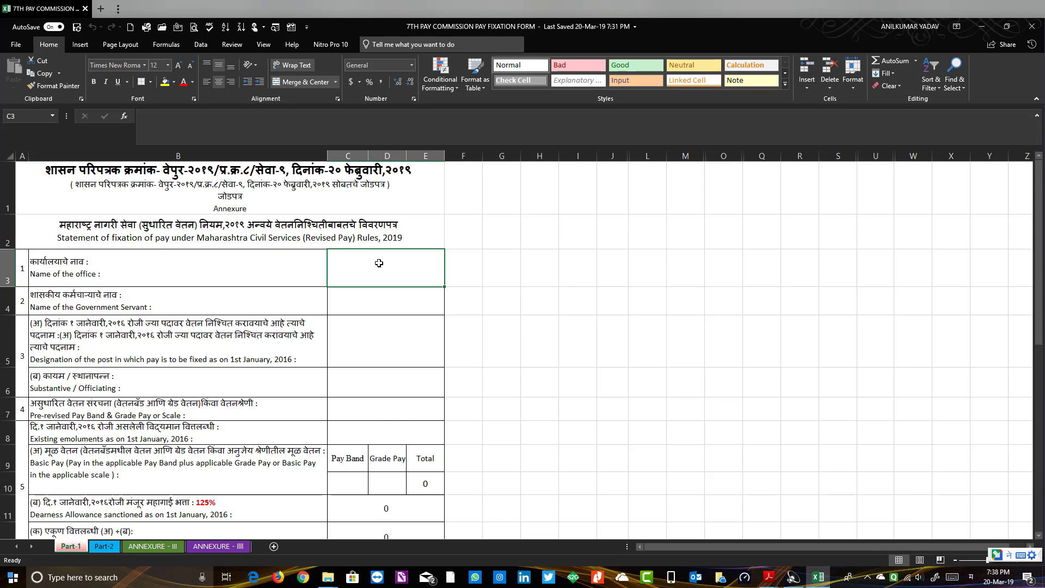
{"action": "left_click", "coordinate": [868, 579]}
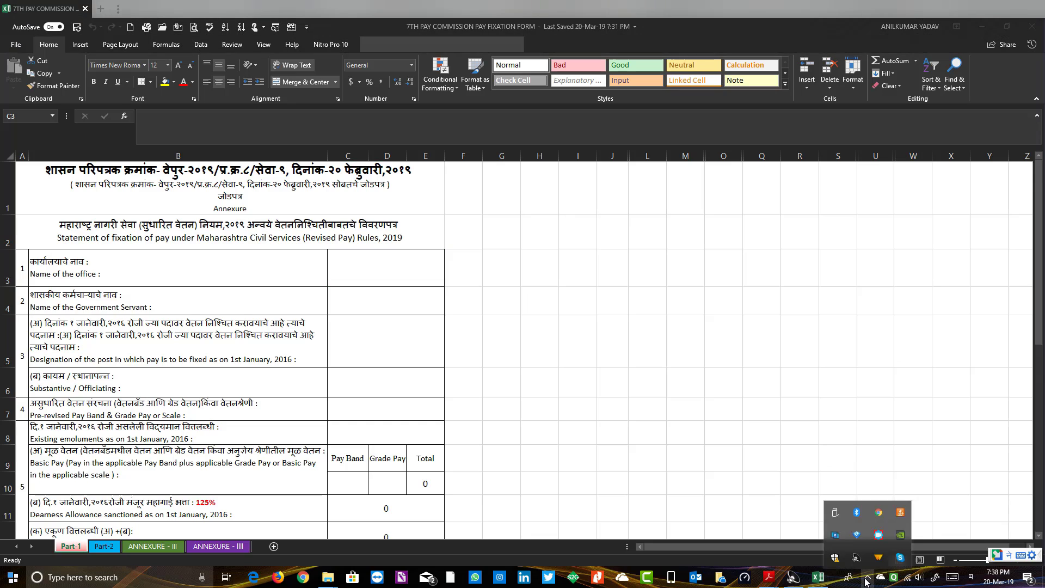
{"action": "left_click", "coordinate": [380, 256]}
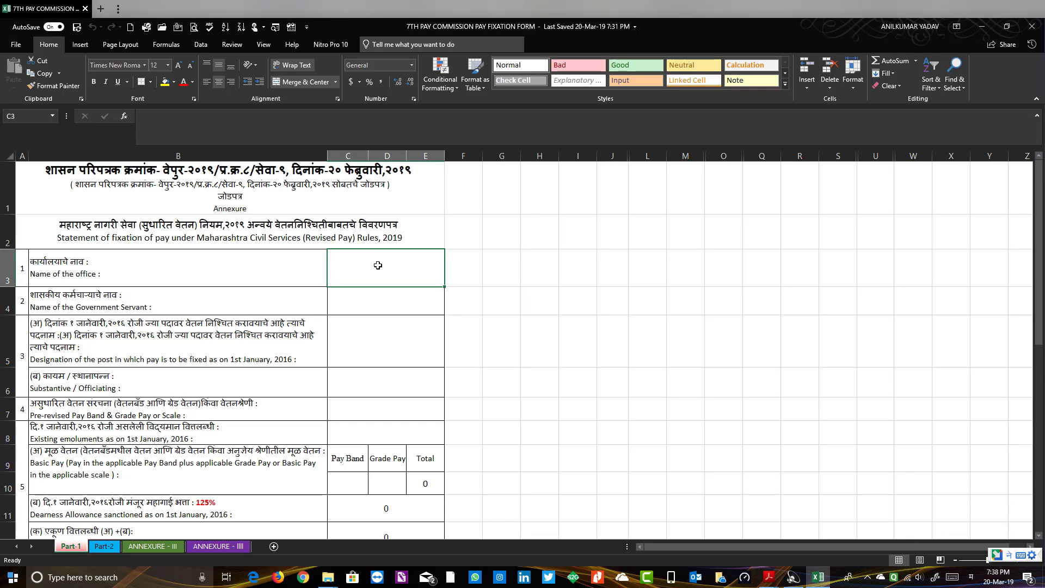
Enter the office name 'अबक MARATHI SHALA KALYAN [P] JI-THAANE' in C3 in Marathi
{"action": "type", "text": "ABK"}
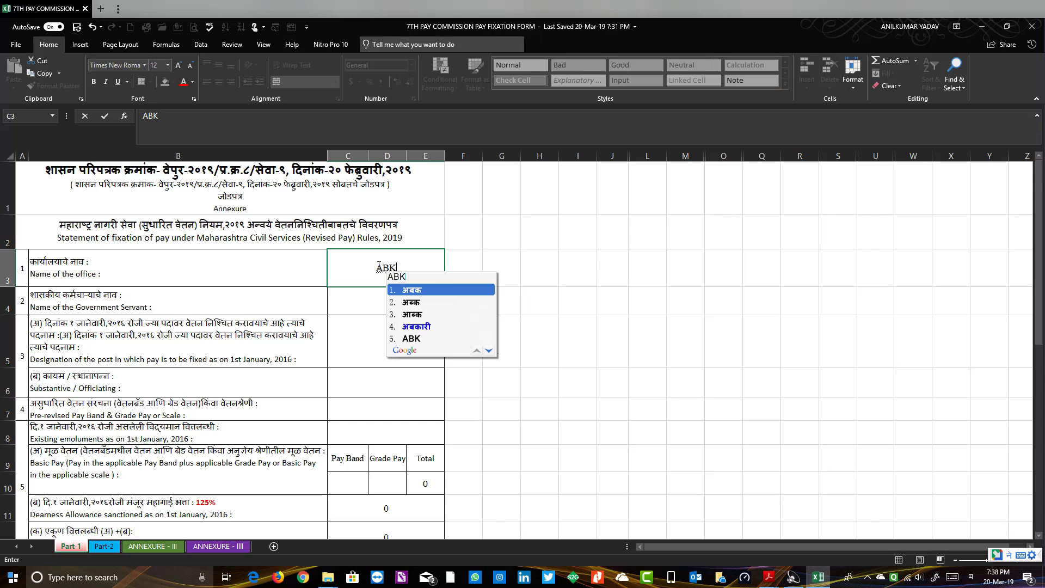
{"action": "key", "text": "space"}
{"action": "type", "text": "M"}
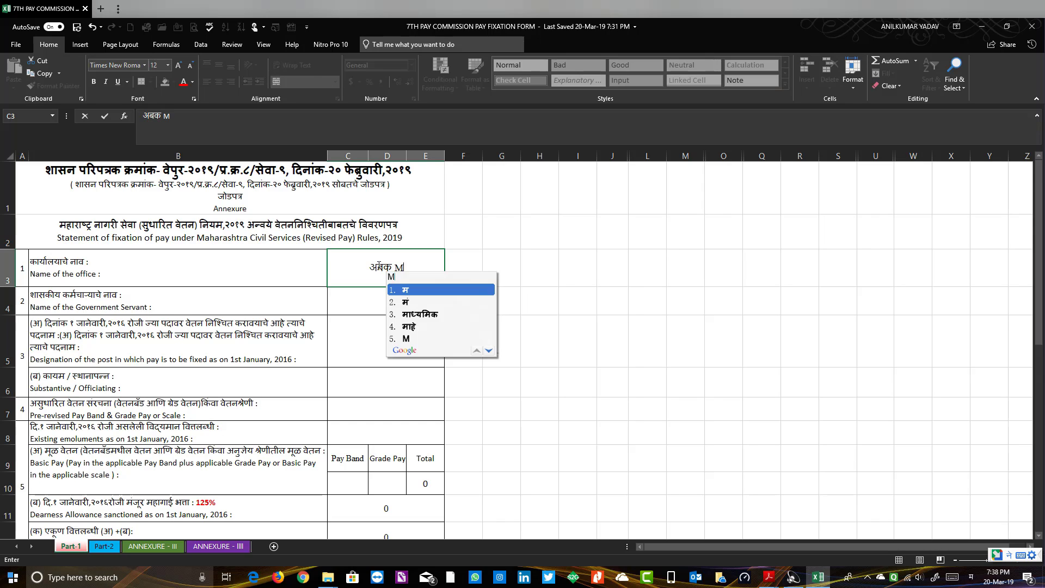
{"action": "type", "text": "ARATHI SHALA KALYAN [P] JI-THAANE"}
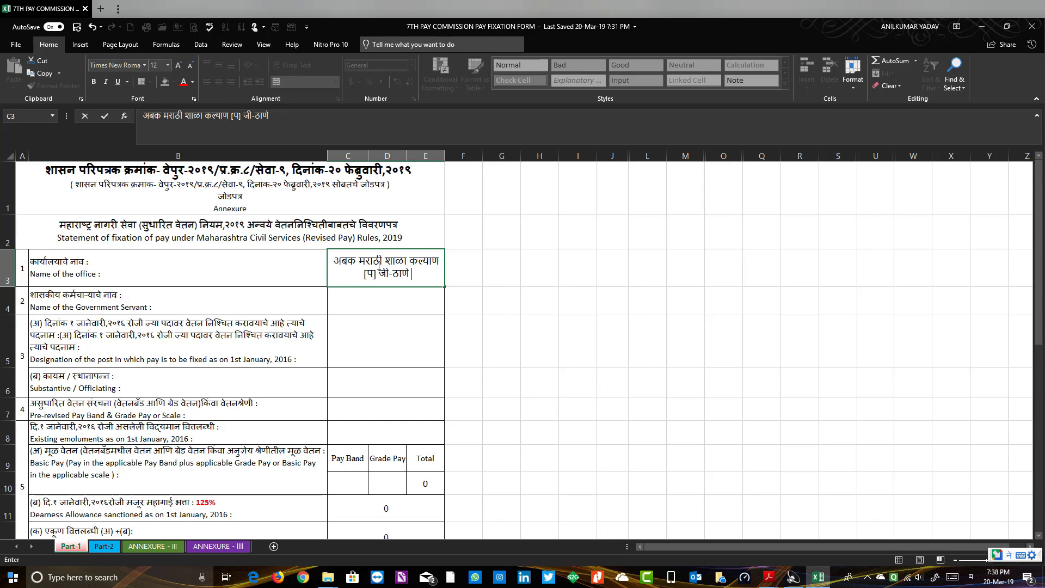
{"action": "left_click", "coordinate": [636, 379]}
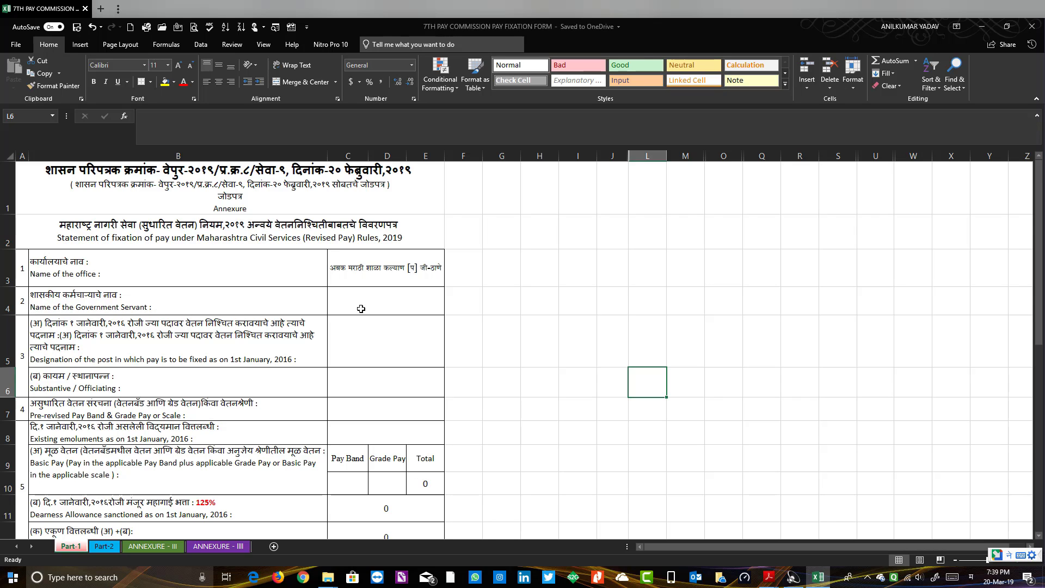
Enter the government servant's full name in C4, accepting the Marathi suggestions
{"action": "left_click", "coordinate": [382, 303]}
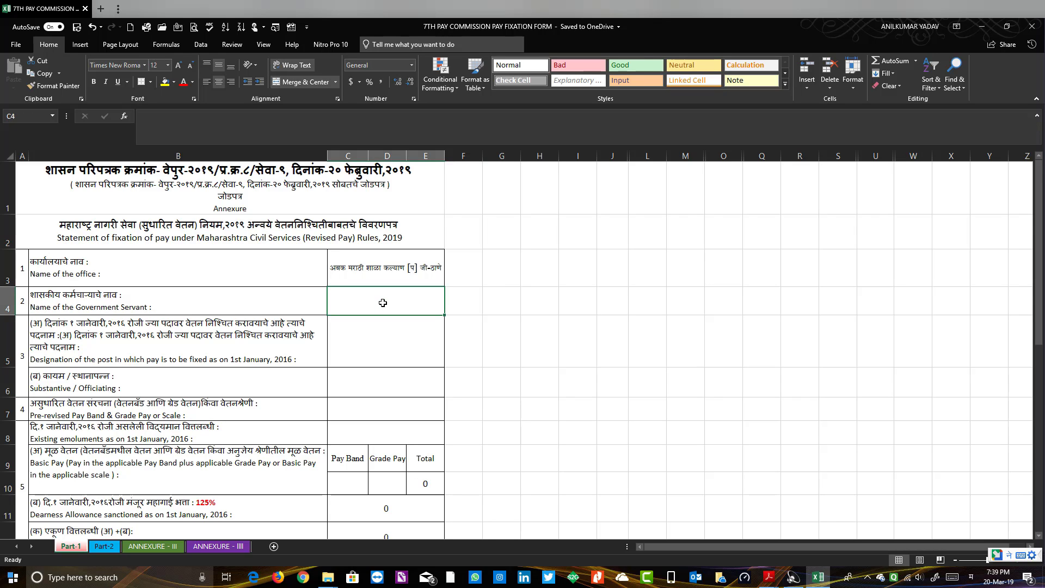
{"action": "type", "text": "श्री"}
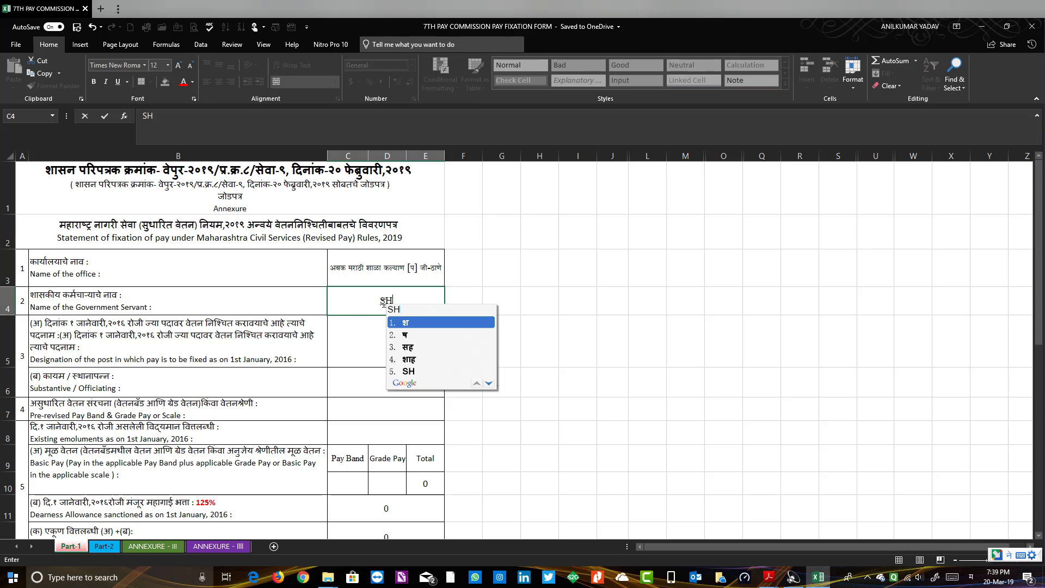
{"action": "type", "text": ". अनंत महादेव TAYADE"}
{"action": "left_click", "coordinate": [428, 322]}
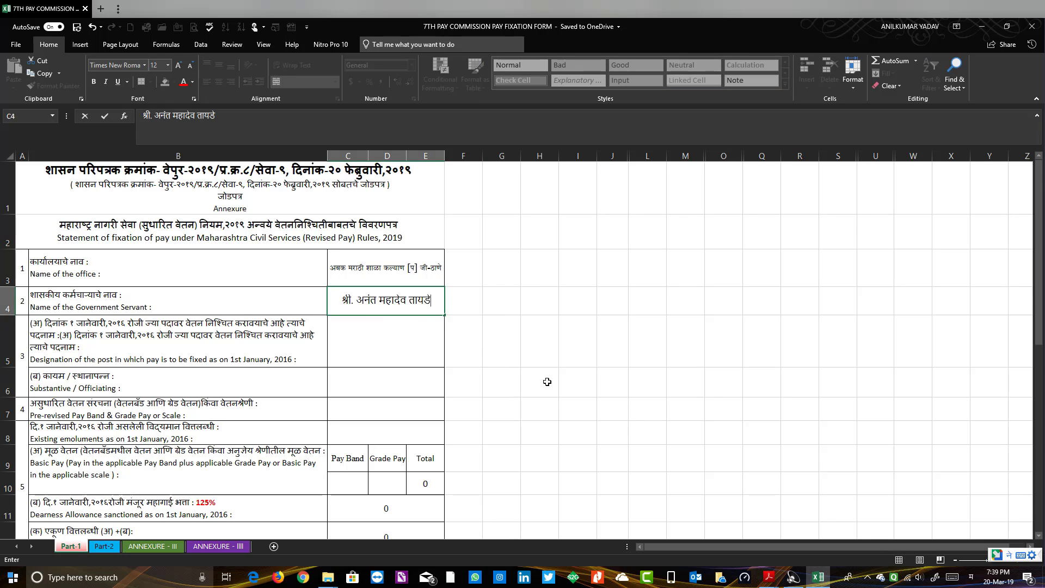
{"action": "left_click", "coordinate": [546, 381]}
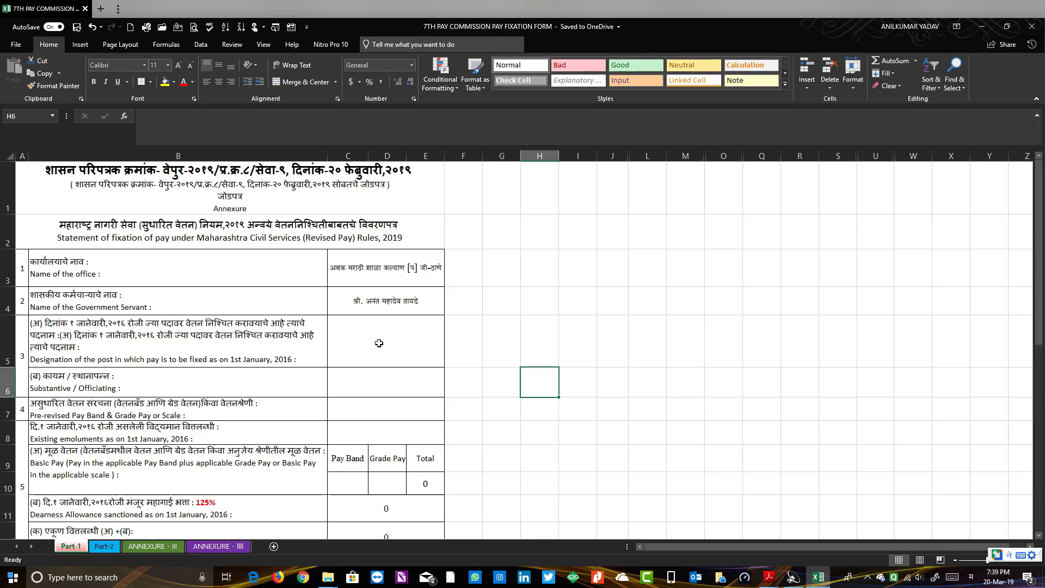
Set the designation in C5 to उप. शिक्षक and the status in C6 to कायम
{"action": "left_click", "coordinate": [379, 343]}
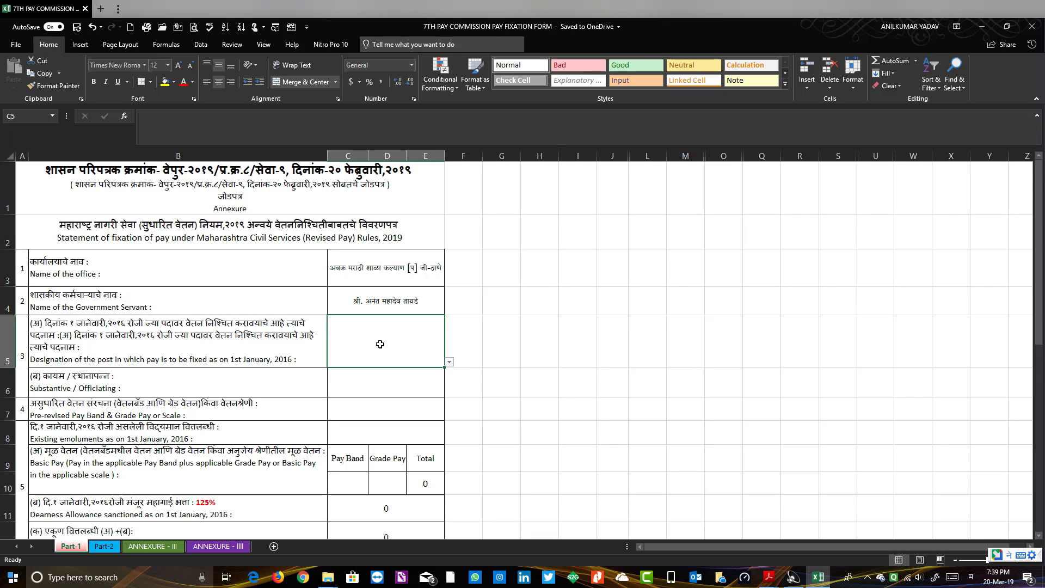
{"action": "left_click", "coordinate": [450, 362]}
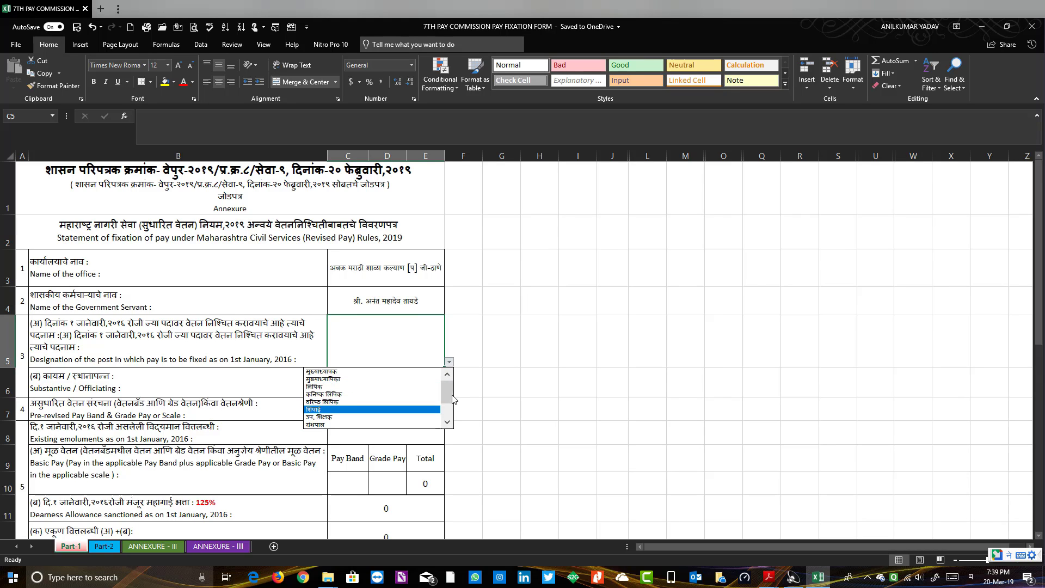
{"action": "left_click", "coordinate": [320, 418]}
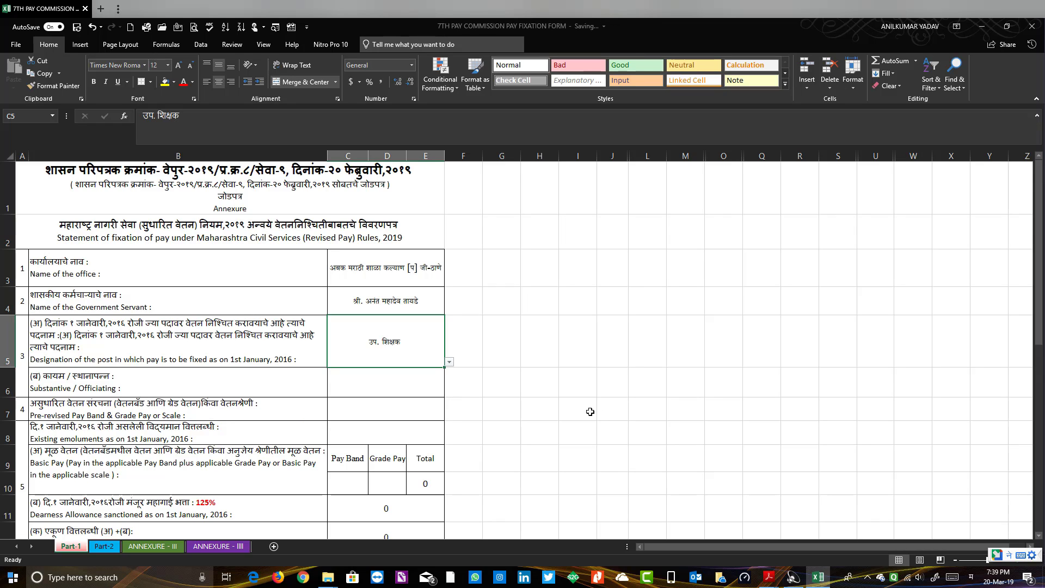
{"action": "left_click", "coordinate": [550, 410]}
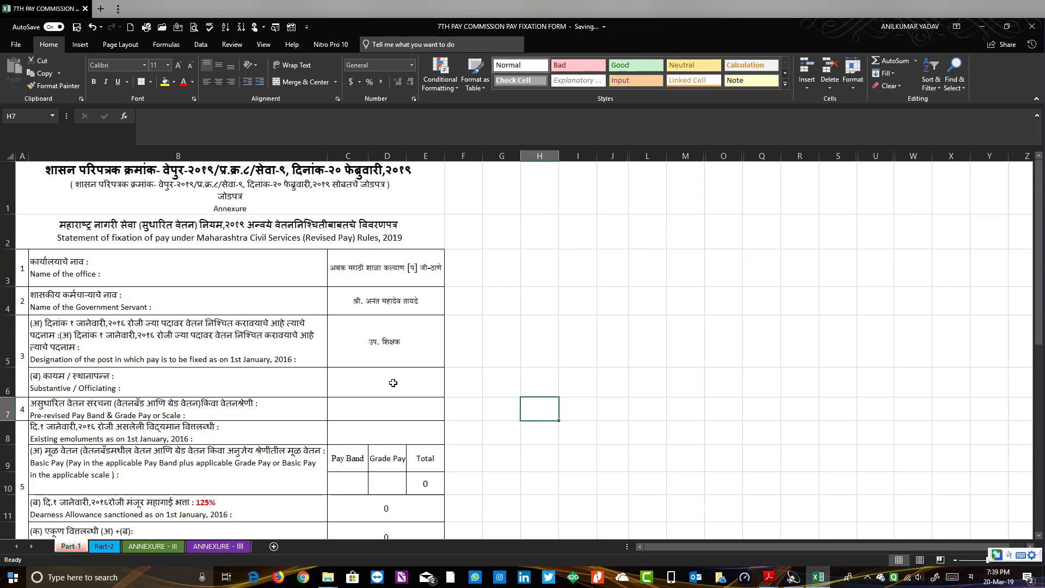
{"action": "left_click", "coordinate": [374, 386]}
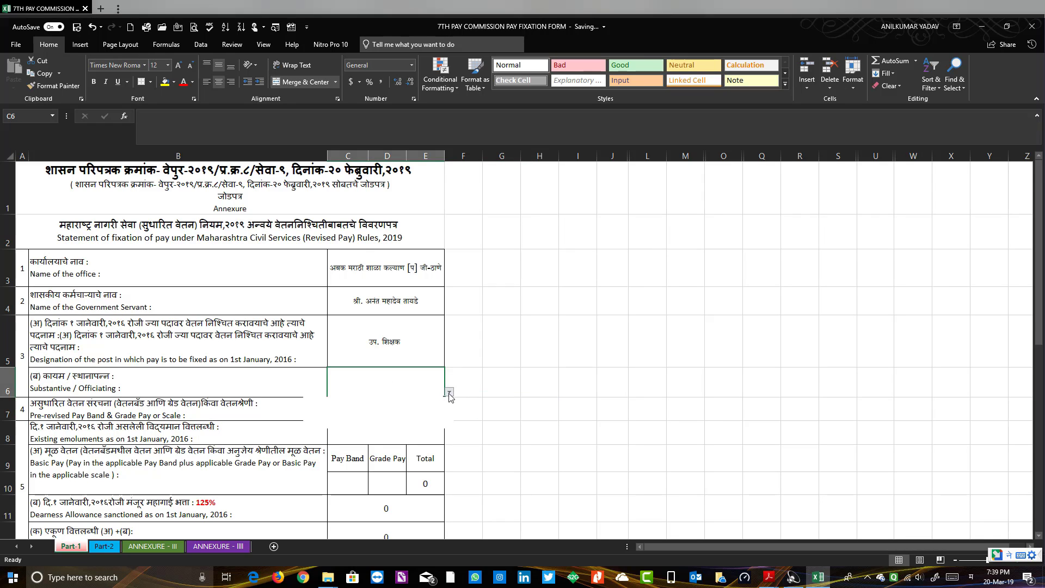
{"action": "left_click", "coordinate": [450, 392]}
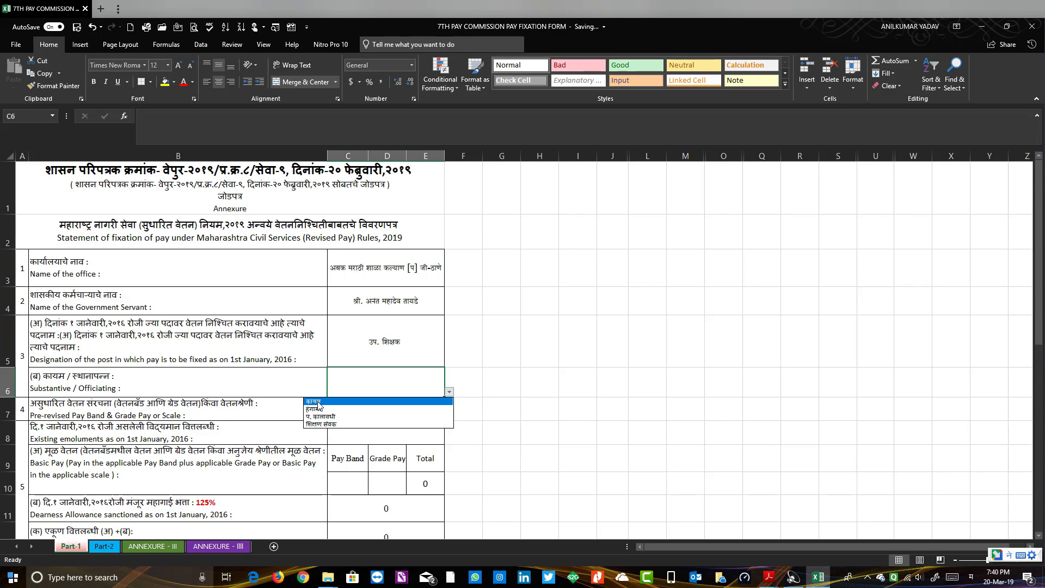
{"action": "left_click", "coordinate": [319, 402]}
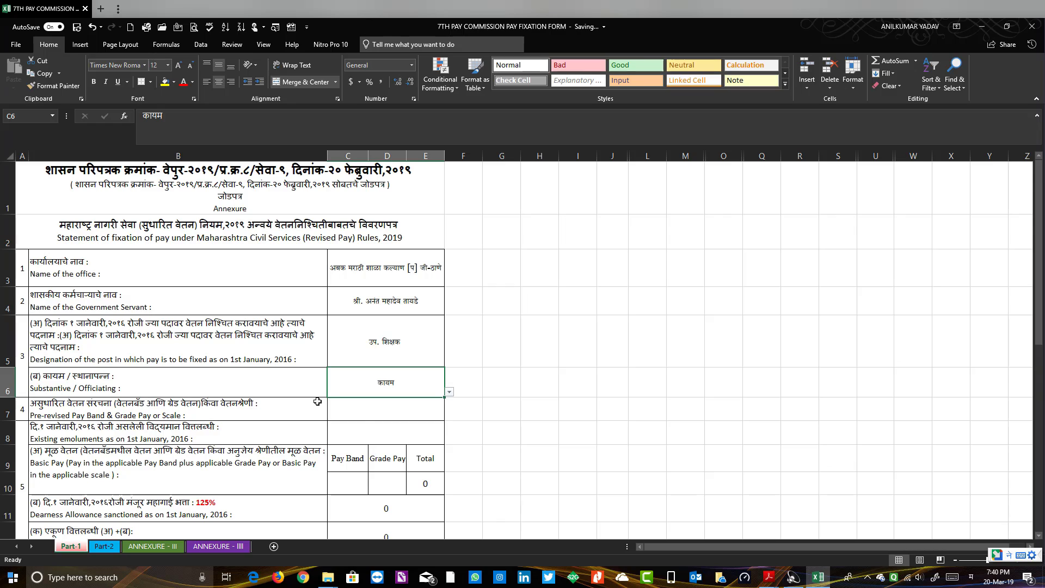
{"action": "left_click", "coordinate": [575, 389]}
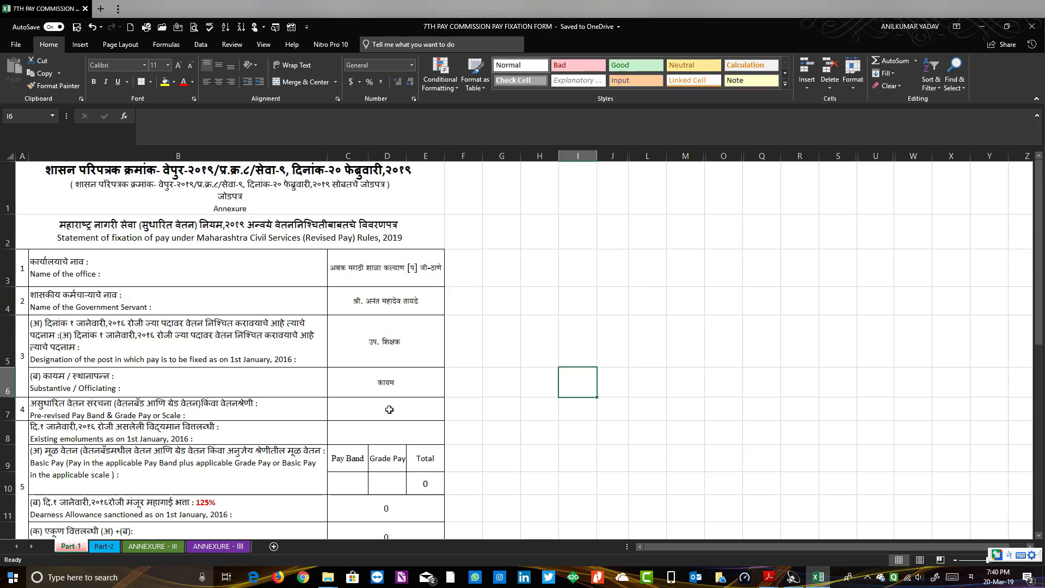
{"action": "left_click", "coordinate": [389, 409]}
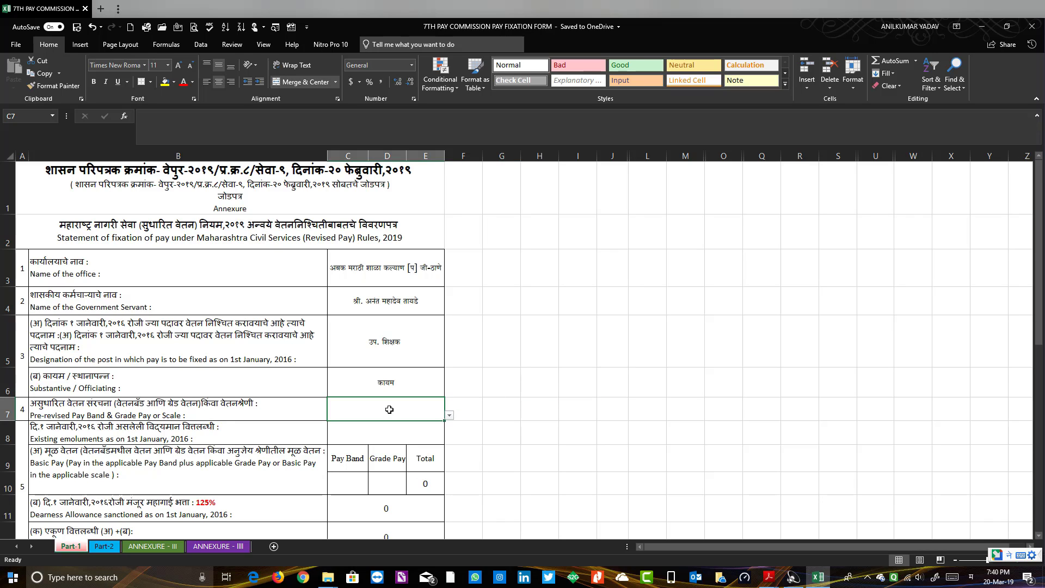
{"action": "left_click", "coordinate": [450, 416]}
{"action": "left_click_drag", "start_coordinate": [447, 451], "coordinate": [447, 447]}
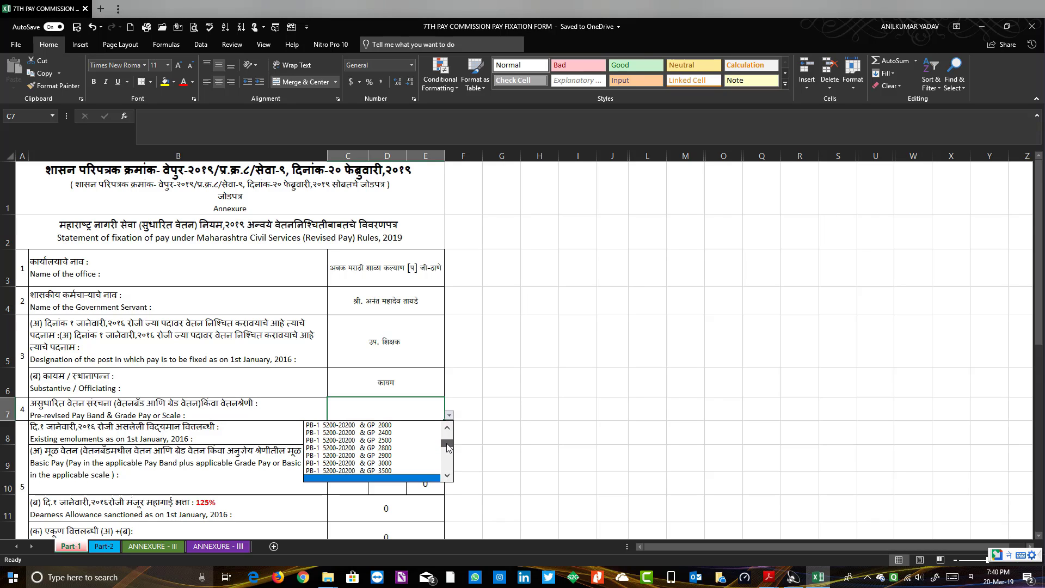
{"action": "left_click", "coordinate": [383, 448]}
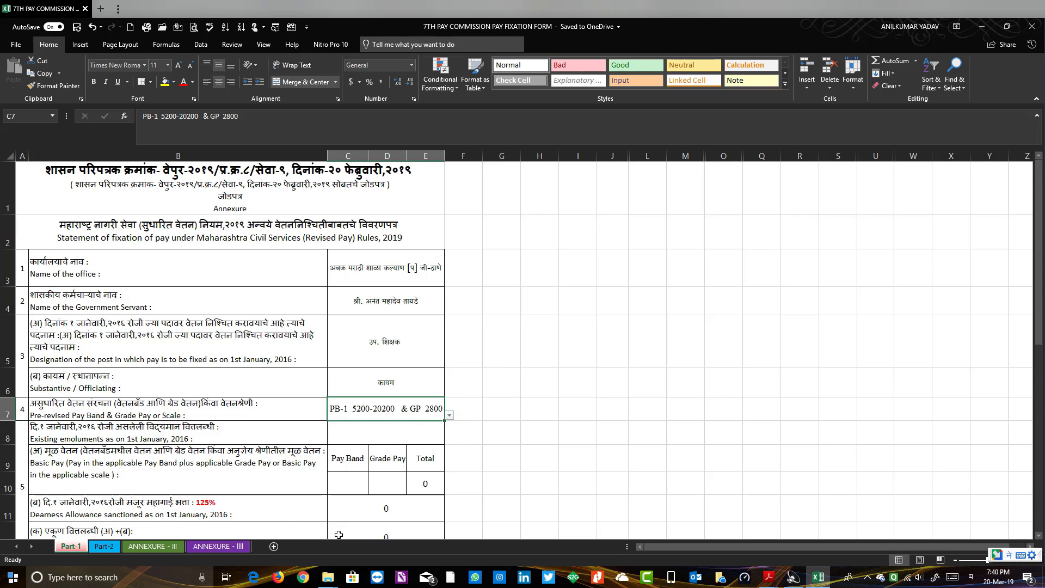
{"action": "scroll", "coordinate": [507, 474], "scroll_direction": "down", "scroll_amount": 1}
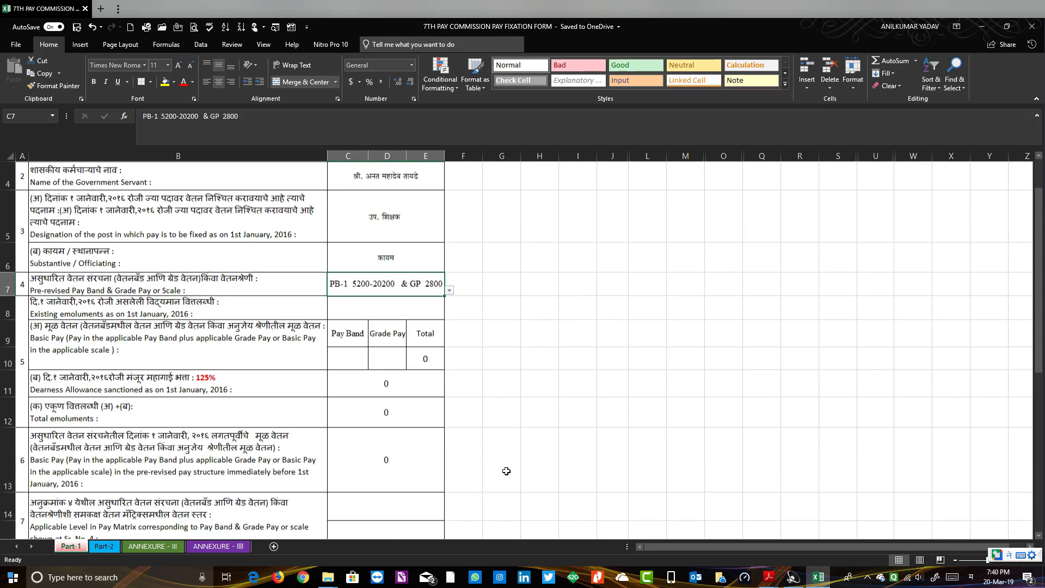
{"action": "left_click", "coordinate": [348, 361]}
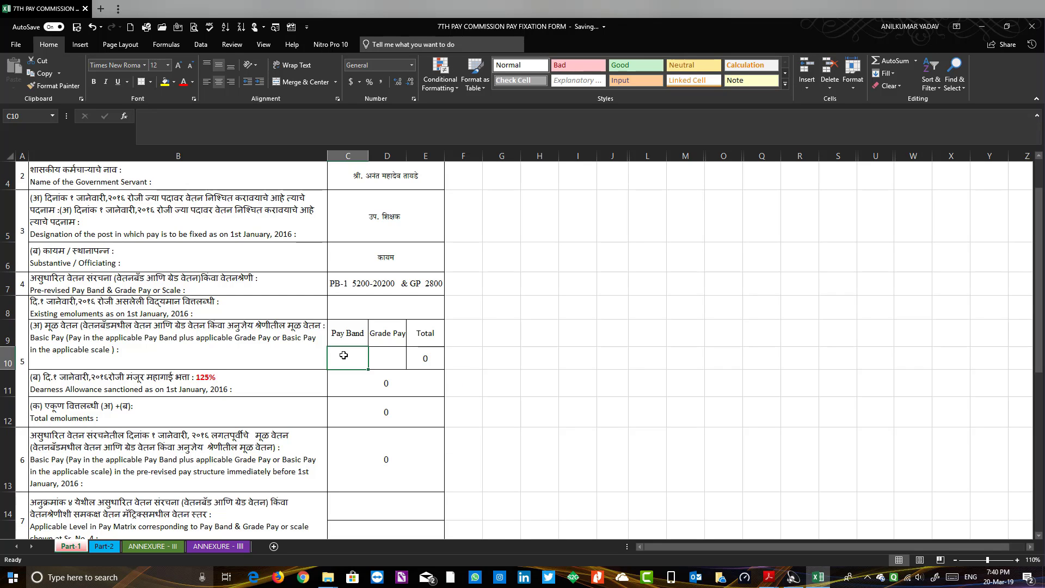
{"action": "type", "text": "15000"}
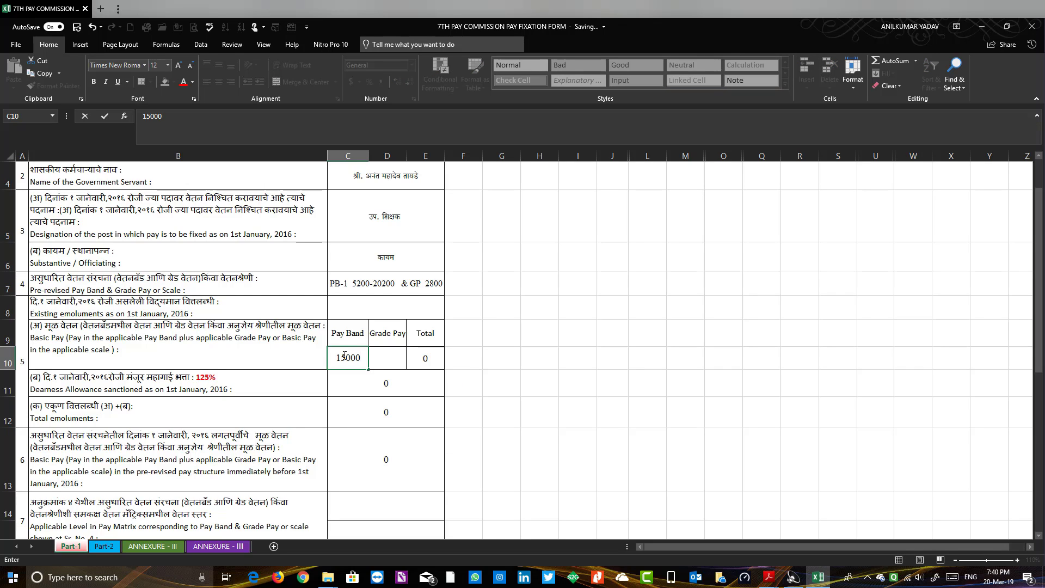
{"action": "key", "text": "Tab"}
{"action": "type", "text": "2"}
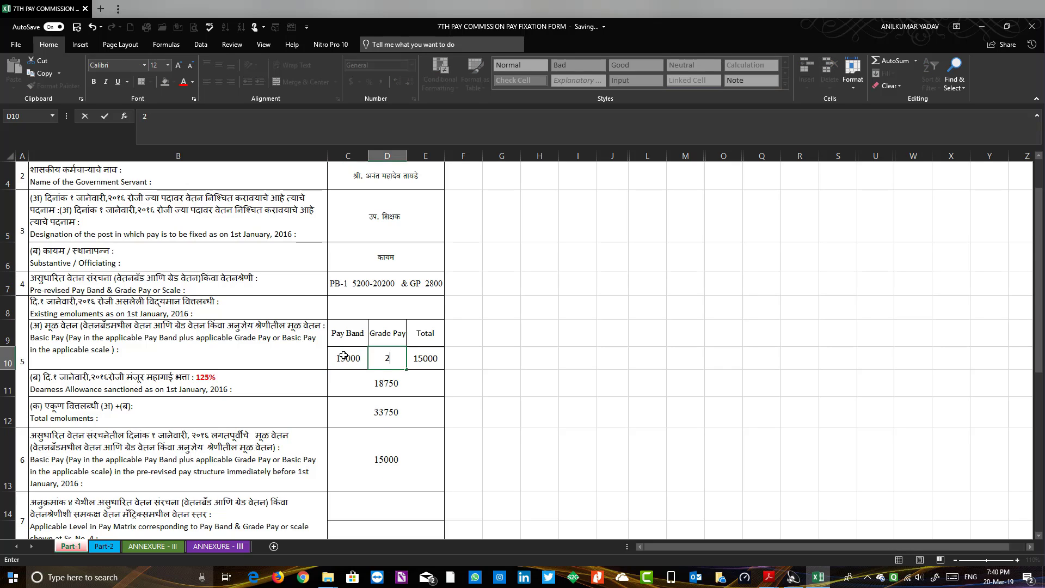
{"action": "type", "text": "800"}
{"action": "left_click", "coordinate": [638, 460]}
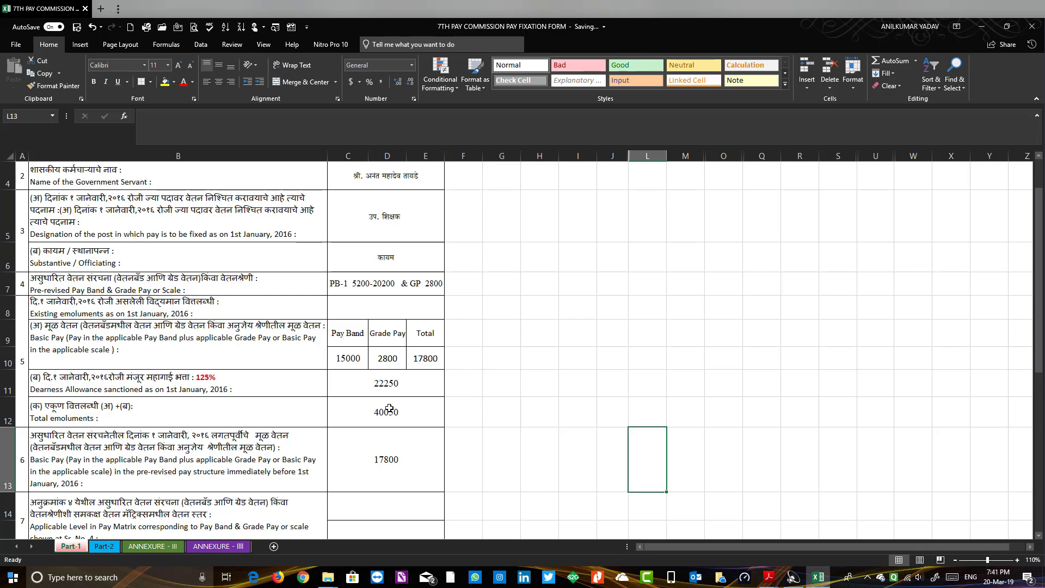
{"action": "scroll", "coordinate": [413, 467], "scroll_direction": "down", "scroll_amount": 1}
{"action": "scroll", "coordinate": [426, 249], "scroll_direction": "down", "scroll_amount": 2}
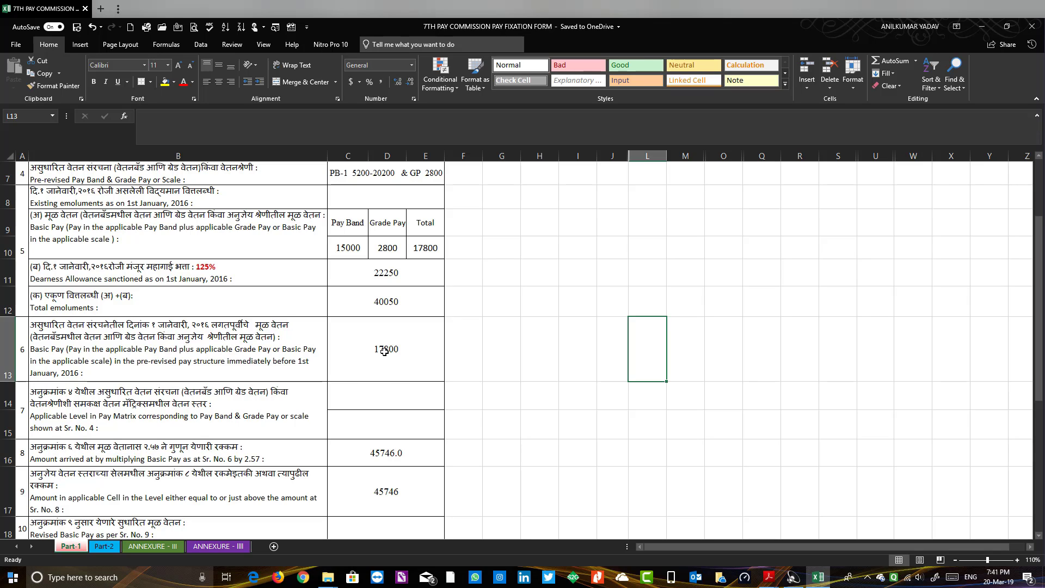
{"action": "left_click", "coordinate": [384, 351]}
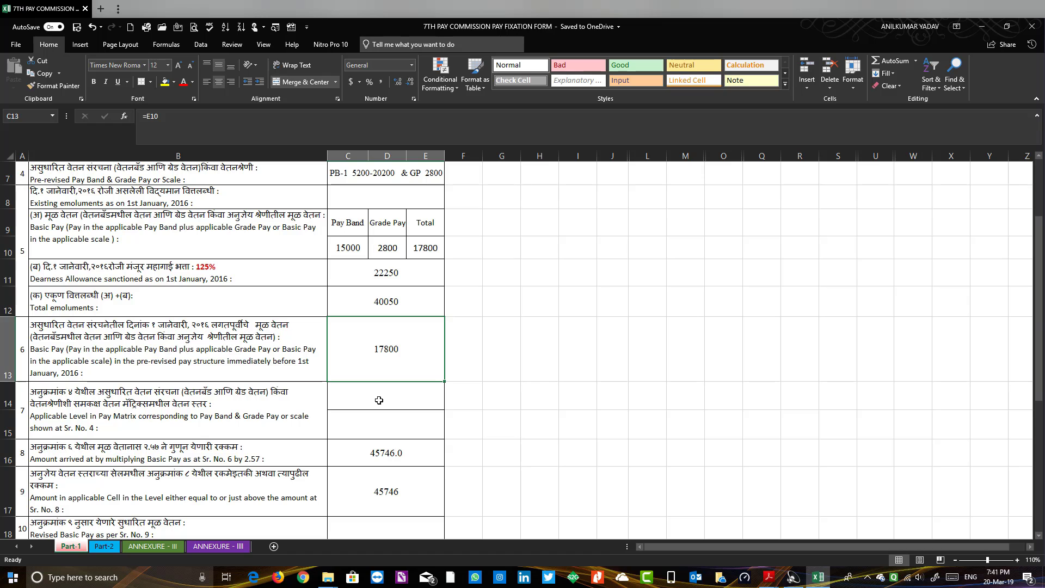
{"action": "scroll", "coordinate": [379, 401], "scroll_direction": "up", "scroll_amount": 1}
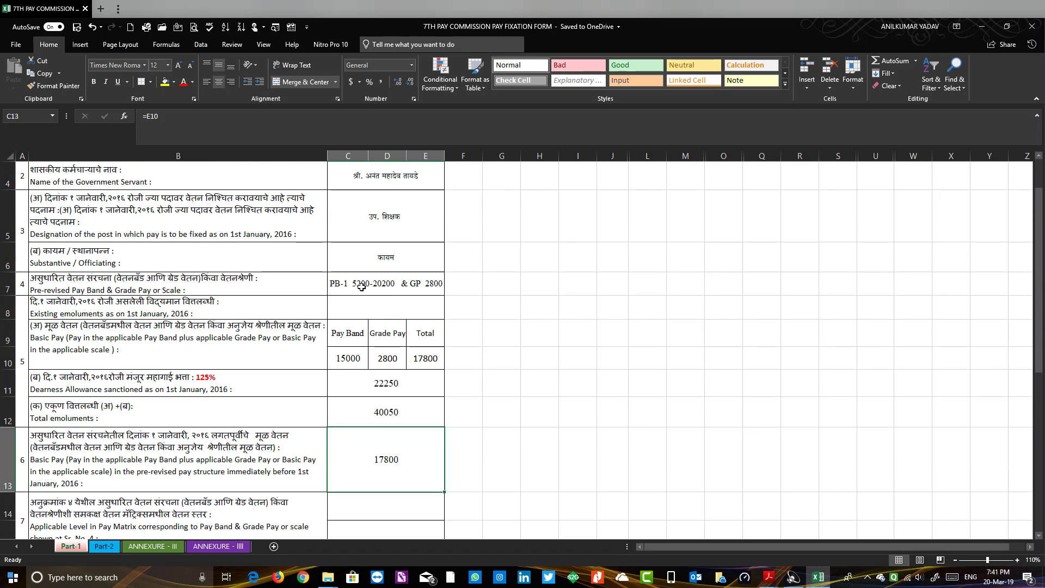
{"action": "scroll", "coordinate": [491, 460], "scroll_direction": "down", "scroll_amount": 1}
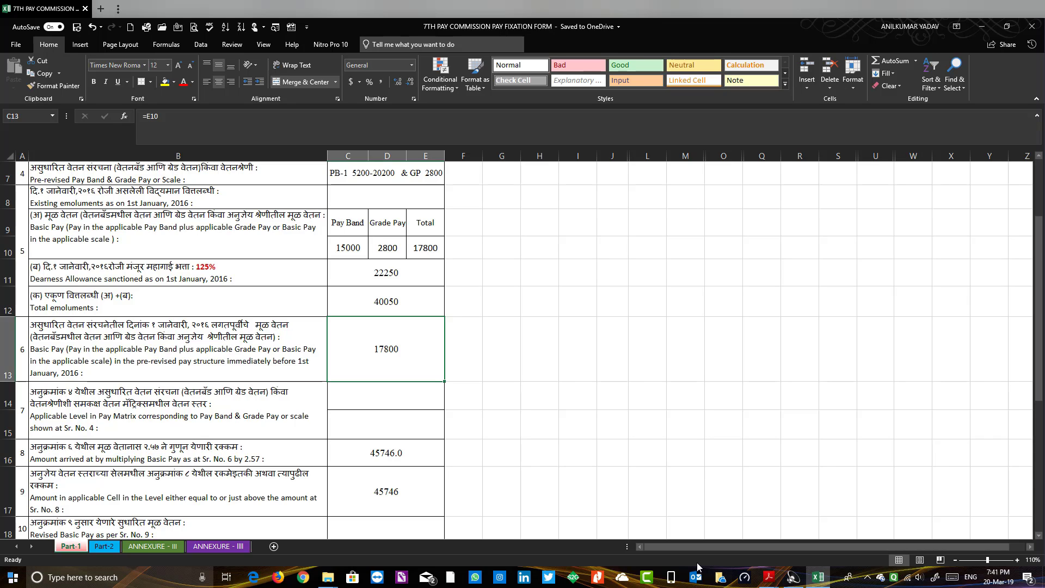
{"action": "left_click", "coordinate": [769, 577]}
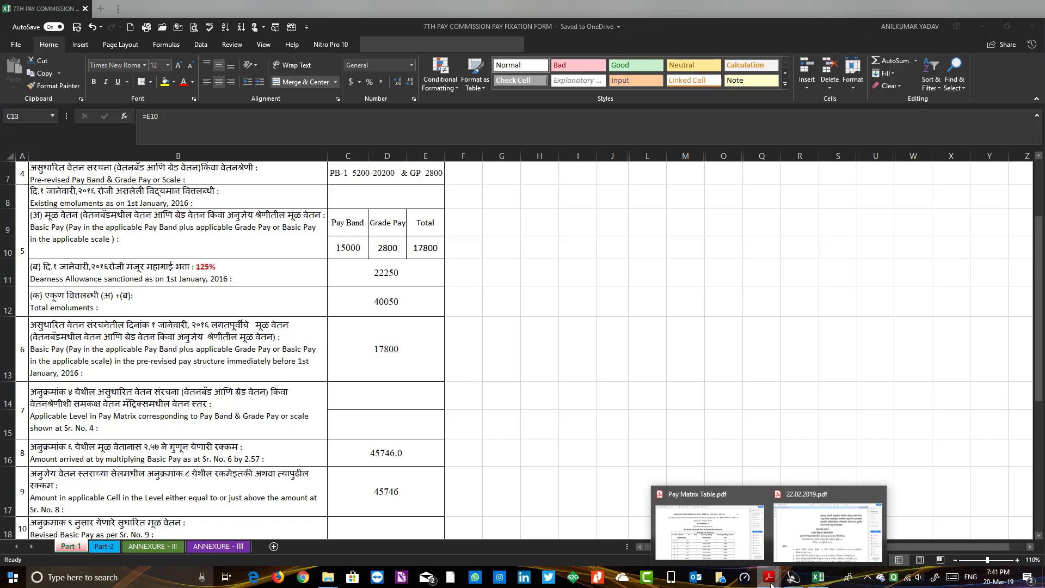
{"action": "left_click", "coordinate": [811, 527]}
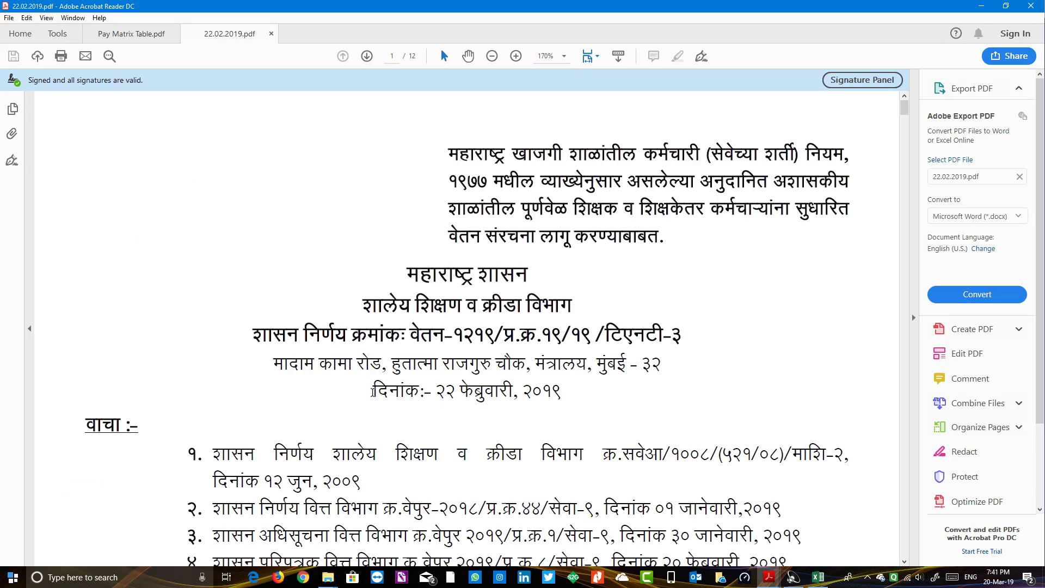
{"action": "left_click_drag", "start_coordinate": [373, 390], "coordinate": [563, 391]}
{"action": "left_click", "coordinate": [617, 401]}
{"action": "scroll", "coordinate": [604, 414], "scroll_direction": "down", "scroll_amount": 8}
{"action": "scroll", "coordinate": [607, 422], "scroll_direction": "down", "scroll_amount": 6}
{"action": "scroll", "coordinate": [610, 430], "scroll_direction": "down", "scroll_amount": 8}
{"action": "scroll", "coordinate": [614, 437], "scroll_direction": "down", "scroll_amount": 6}
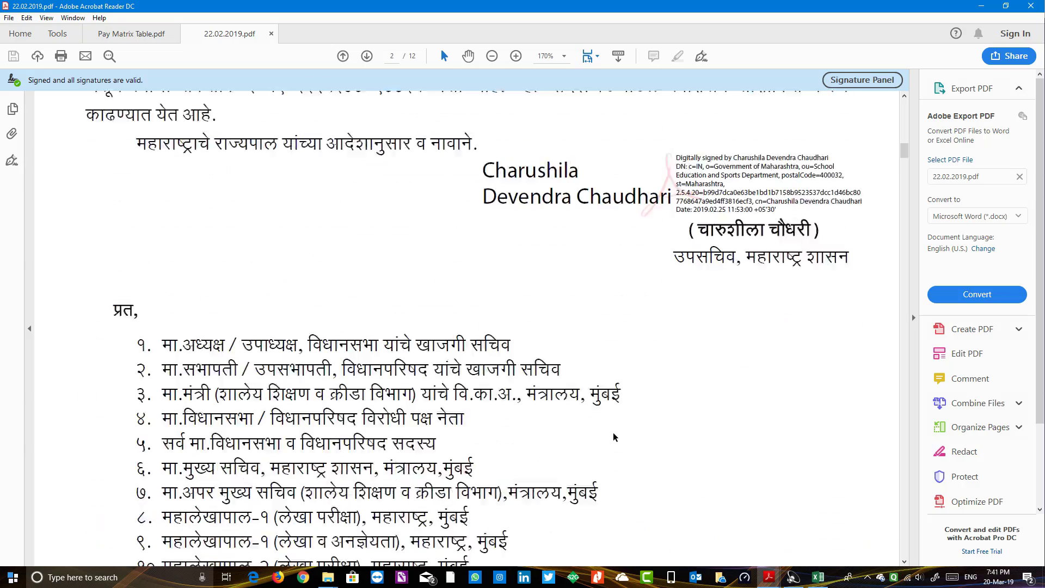
{"action": "scroll", "coordinate": [614, 437], "scroll_direction": "down", "scroll_amount": 8}
{"action": "scroll", "coordinate": [618, 446], "scroll_direction": "down", "scroll_amount": 8}
{"action": "scroll", "coordinate": [623, 460], "scroll_direction": "down", "scroll_amount": 8}
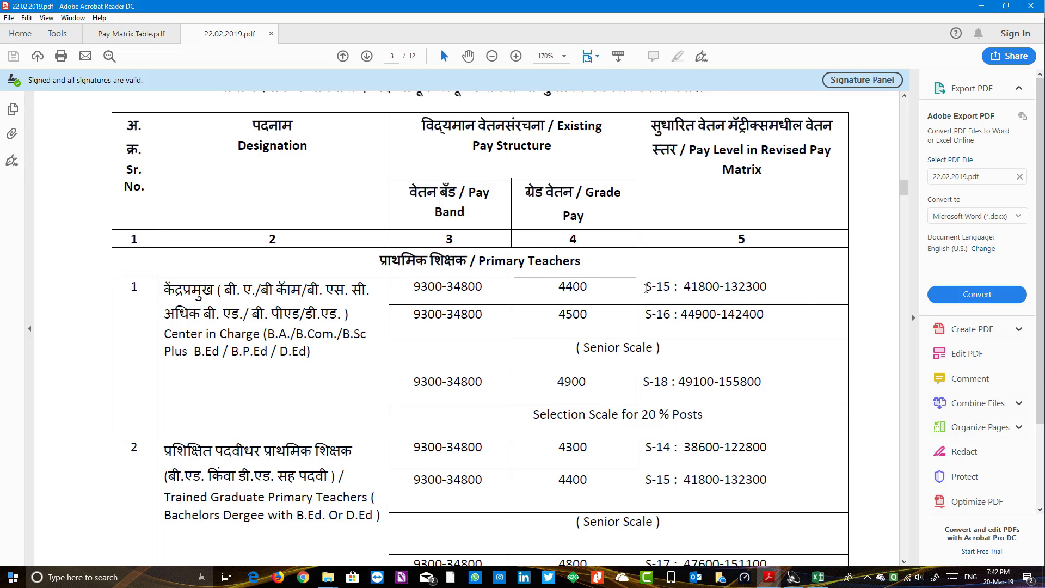
{"action": "scroll", "coordinate": [666, 376], "scroll_direction": "down", "scroll_amount": 3}
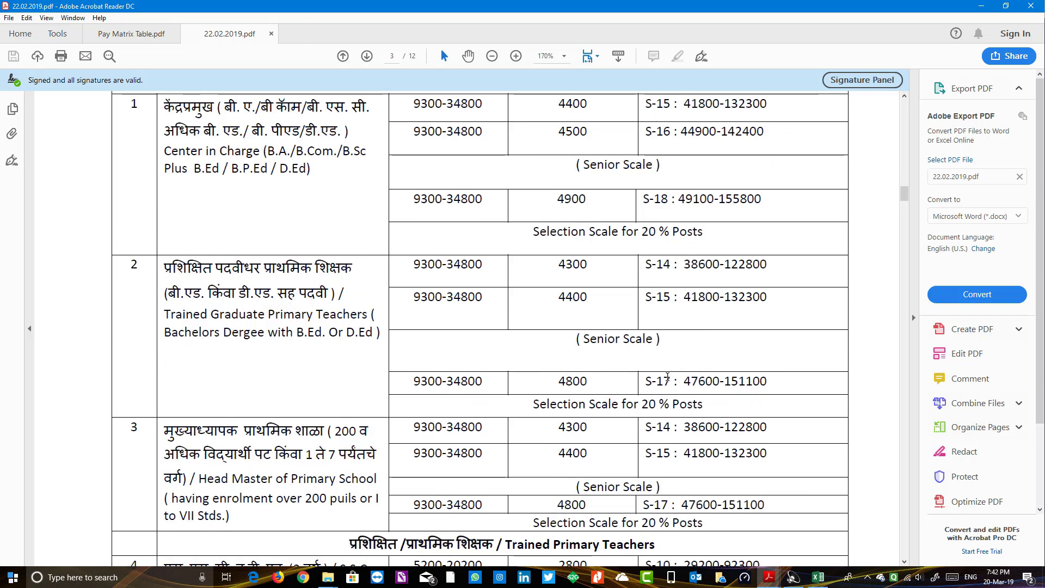
{"action": "scroll", "coordinate": [667, 376], "scroll_direction": "down", "scroll_amount": 5}
{"action": "scroll", "coordinate": [667, 377], "scroll_direction": "down", "scroll_amount": 2}
{"action": "scroll", "coordinate": [667, 376], "scroll_direction": "up", "scroll_amount": 1}
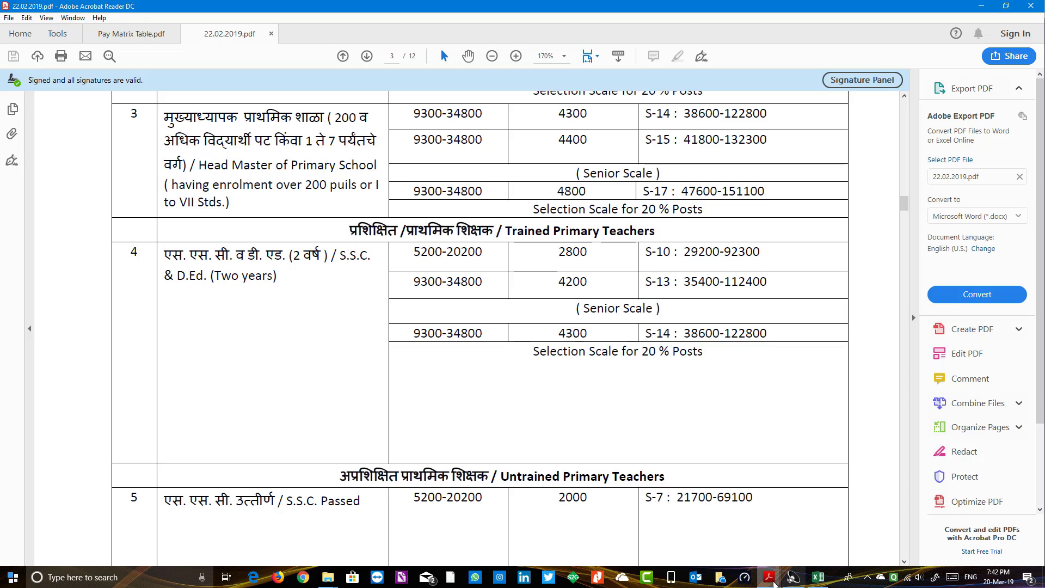
{"action": "left_click", "coordinate": [818, 577]}
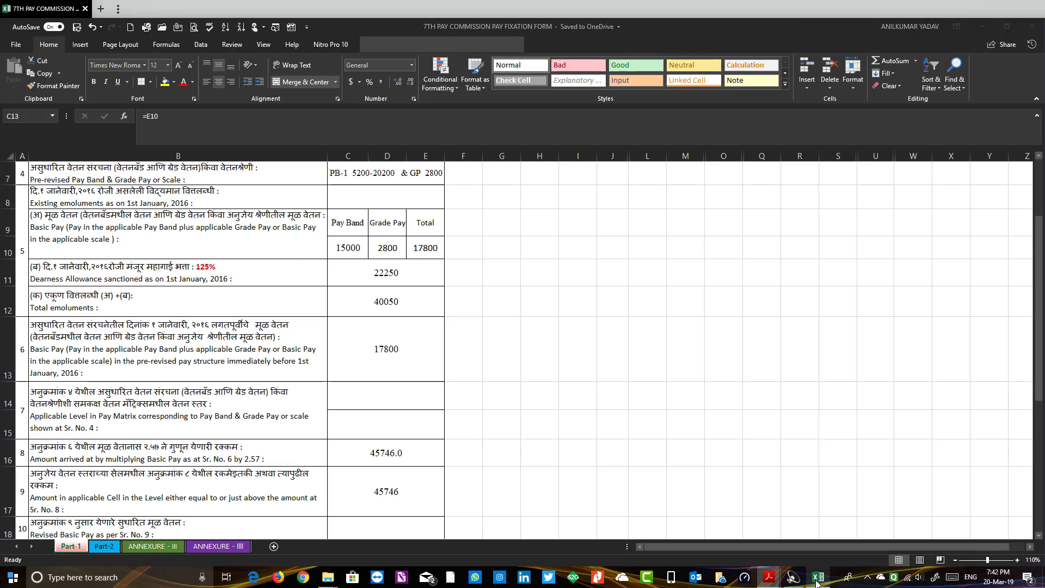
{"action": "left_click", "coordinate": [390, 400]}
{"action": "left_click", "coordinate": [449, 406]}
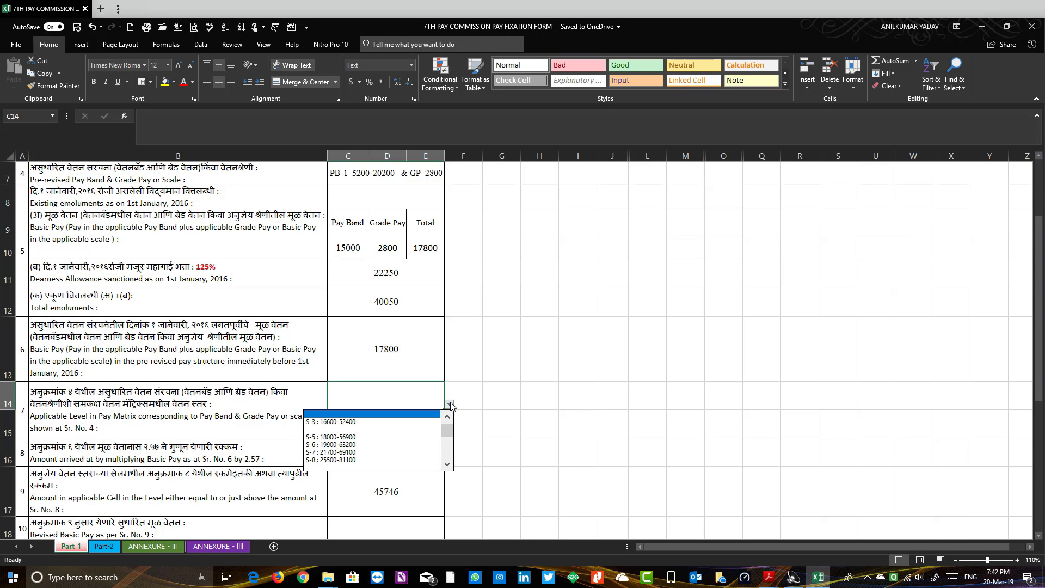
{"action": "left_click", "coordinate": [447, 464]}
{"action": "left_click", "coordinate": [342, 460]}
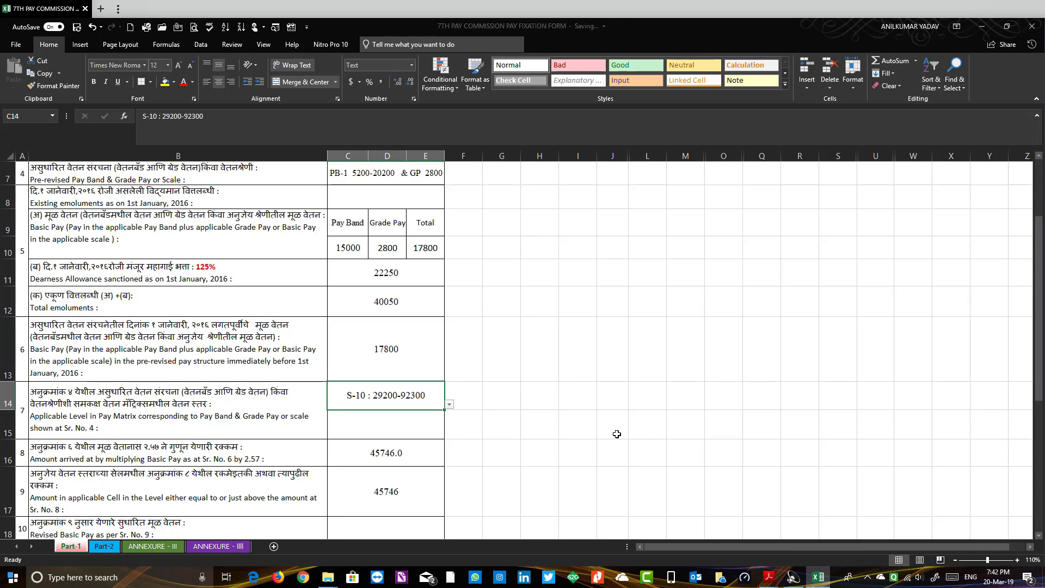
{"action": "left_click", "coordinate": [618, 430]}
Review the =C13*2.57 formula that gives 45746 as the amount in the level
{"action": "scroll", "coordinate": [421, 430], "scroll_direction": "down", "scroll_amount": 1}
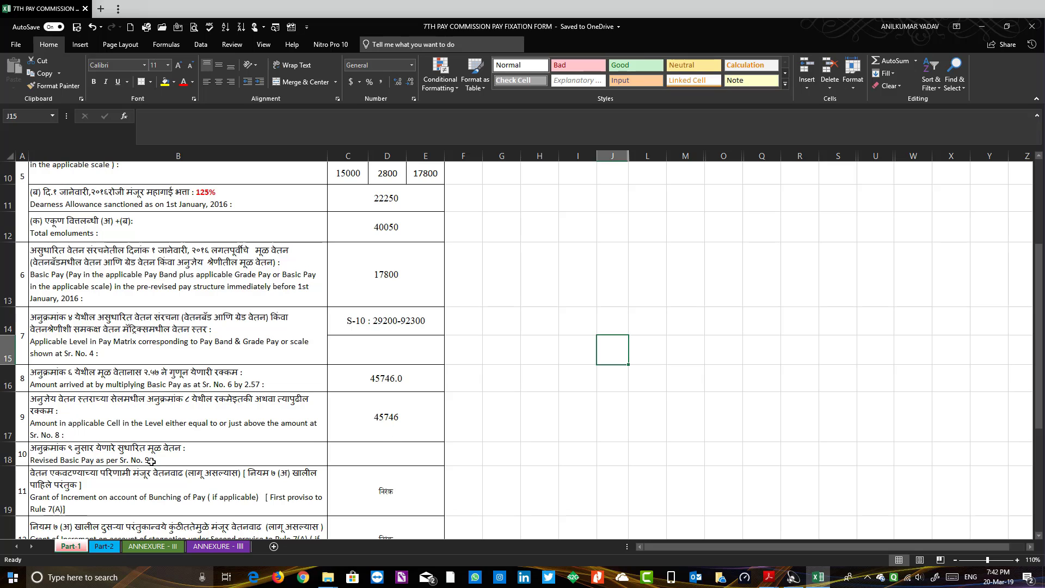
{"action": "left_click", "coordinate": [370, 349]}
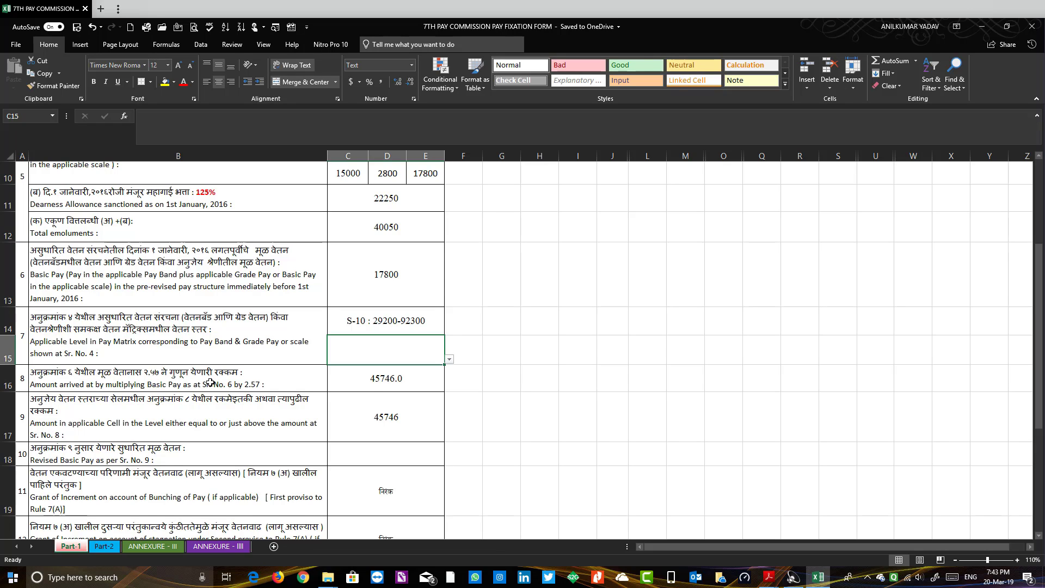
{"action": "left_click", "coordinate": [385, 381]}
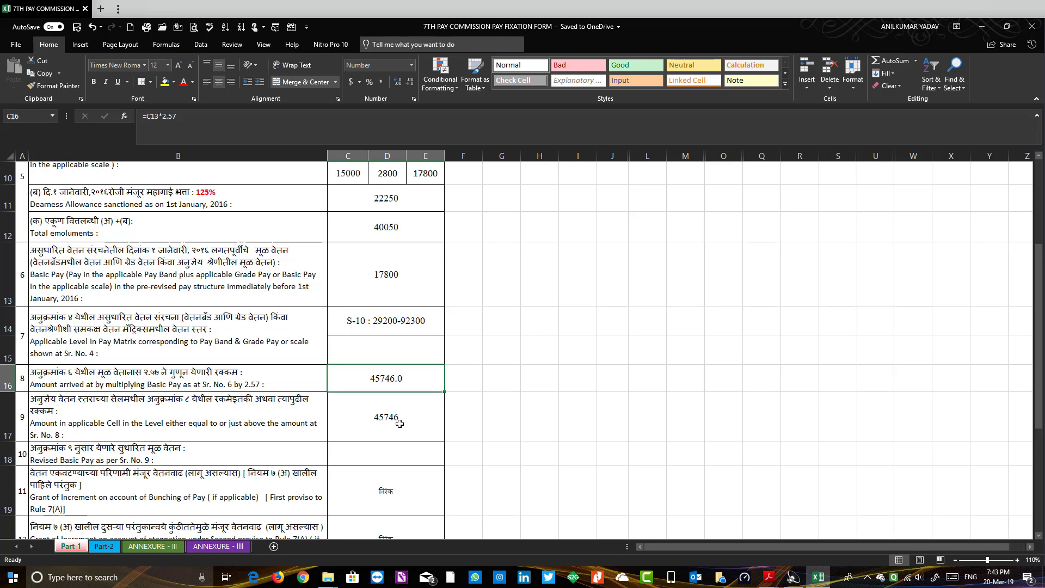
{"action": "scroll", "coordinate": [521, 428], "scroll_direction": "down", "scroll_amount": 1}
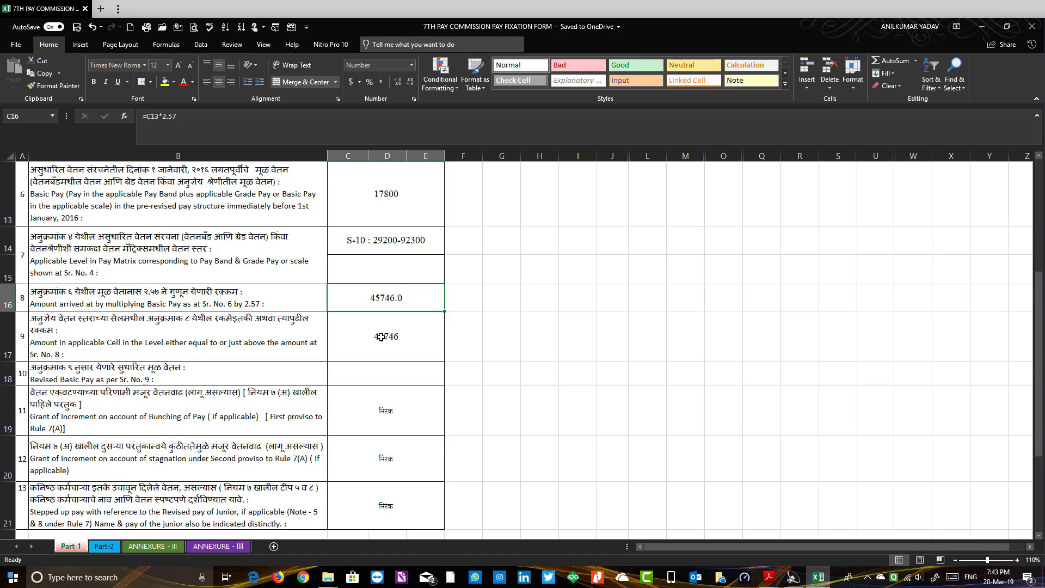
Open Pay Matrix Table.pdf and scroll to the page 3 Pay Matrix
{"action": "left_click", "coordinate": [769, 577]}
{"action": "left_click", "coordinate": [697, 532]}
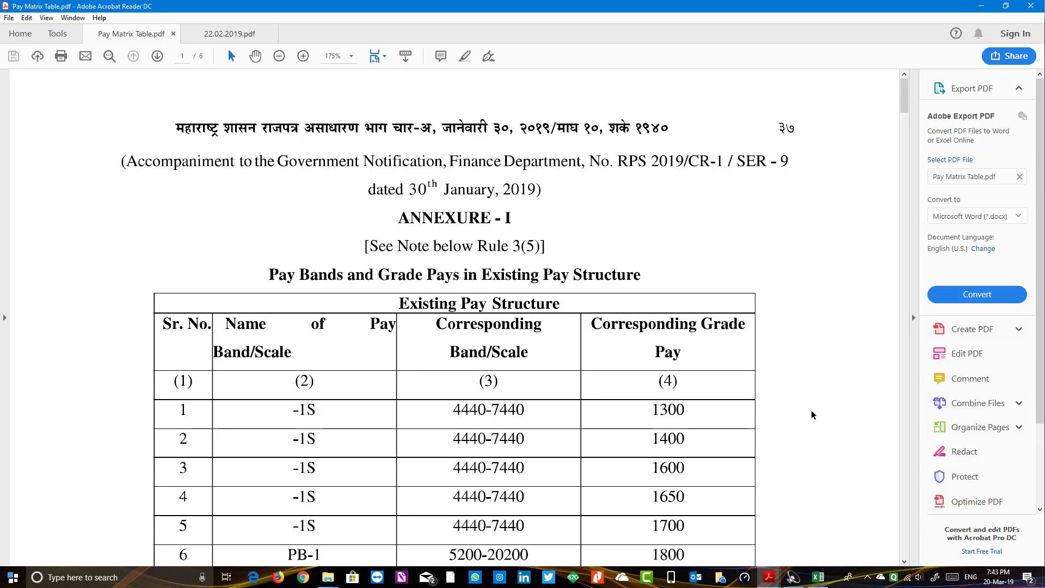
{"action": "scroll", "coordinate": [810, 415], "scroll_direction": "down", "scroll_amount": 2}
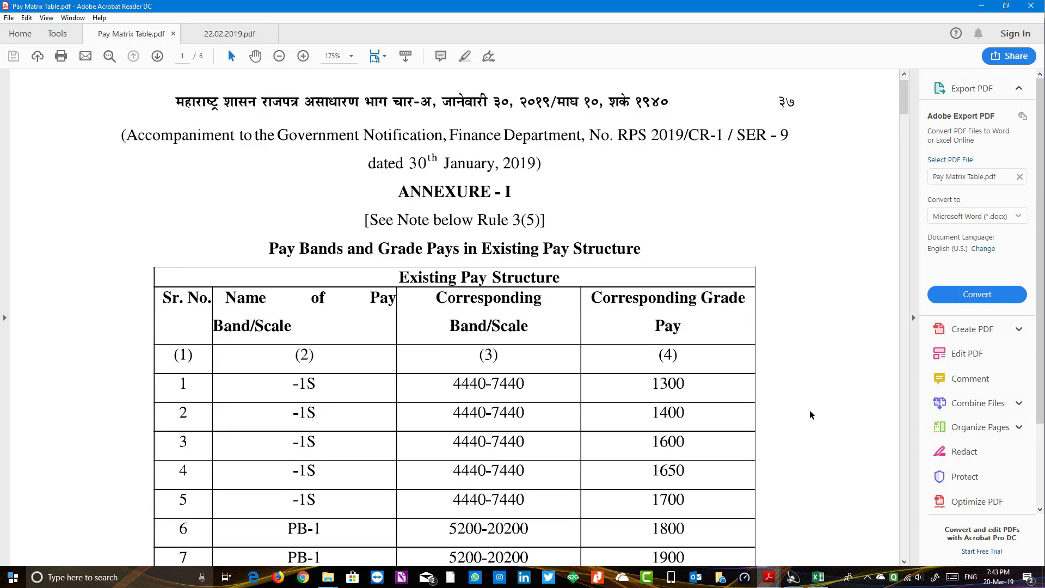
{"action": "scroll", "coordinate": [810, 415], "scroll_direction": "down", "scroll_amount": 3}
{"action": "scroll", "coordinate": [810, 415], "scroll_direction": "down", "scroll_amount": 8}
{"action": "scroll", "coordinate": [810, 416], "scroll_direction": "down", "scroll_amount": 4}
{"action": "scroll", "coordinate": [810, 417], "scroll_direction": "down", "scroll_amount": 7}
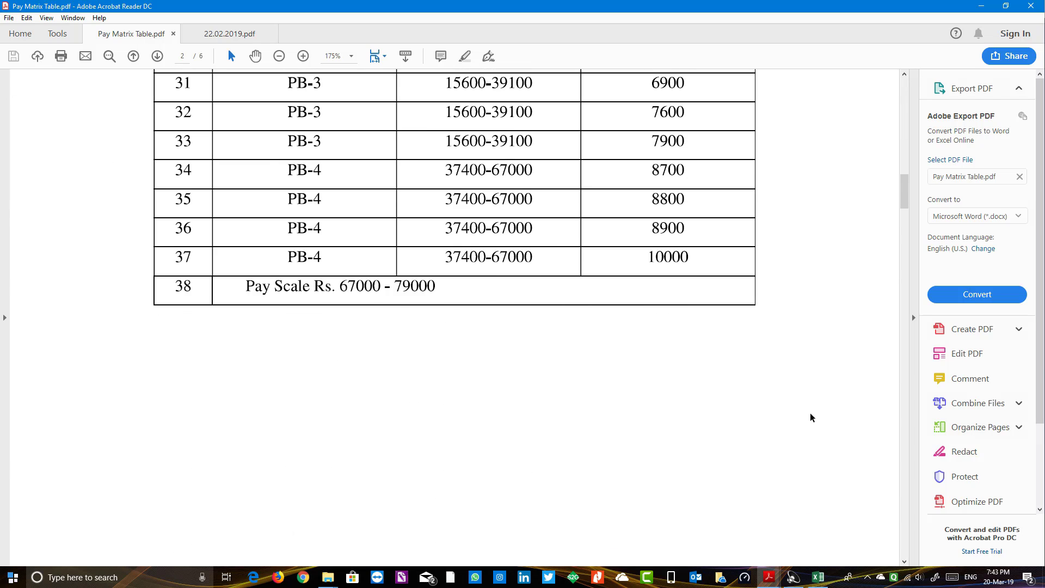
{"action": "scroll", "coordinate": [811, 418], "scroll_direction": "down", "scroll_amount": 8}
{"action": "scroll", "coordinate": [812, 418], "scroll_direction": "down", "scroll_amount": 5}
{"action": "scroll", "coordinate": [811, 419], "scroll_direction": "down", "scroll_amount": 3}
{"action": "scroll", "coordinate": [811, 419], "scroll_direction": "down", "scroll_amount": 2}
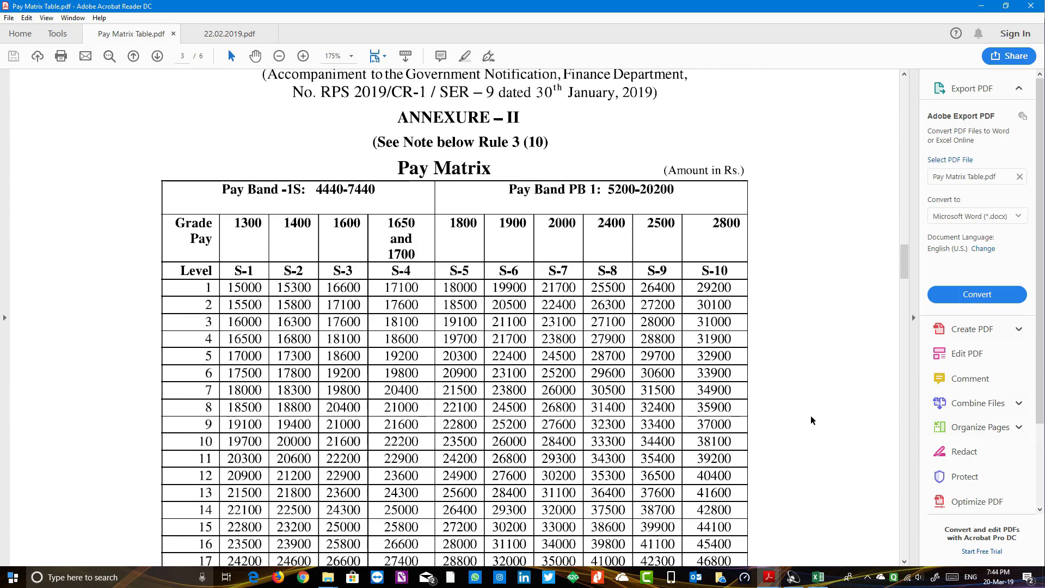
{"action": "scroll", "coordinate": [811, 420], "scroll_direction": "down", "scroll_amount": 3}
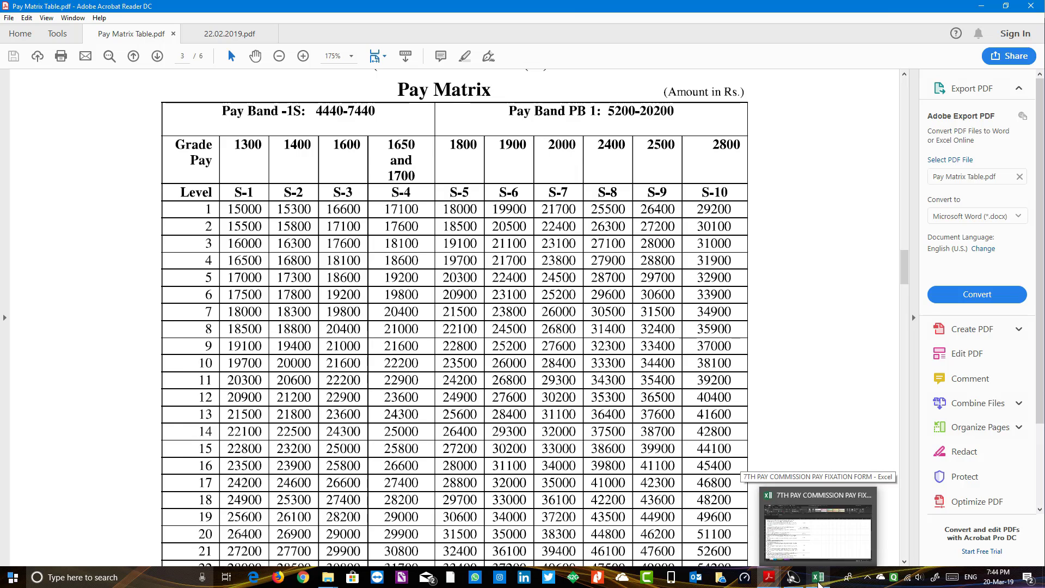
Compare the S-10 amounts 45400 and 46800 with the sheet's 45746, switching between PDF and Excel
{"action": "left_click", "coordinate": [819, 579]}
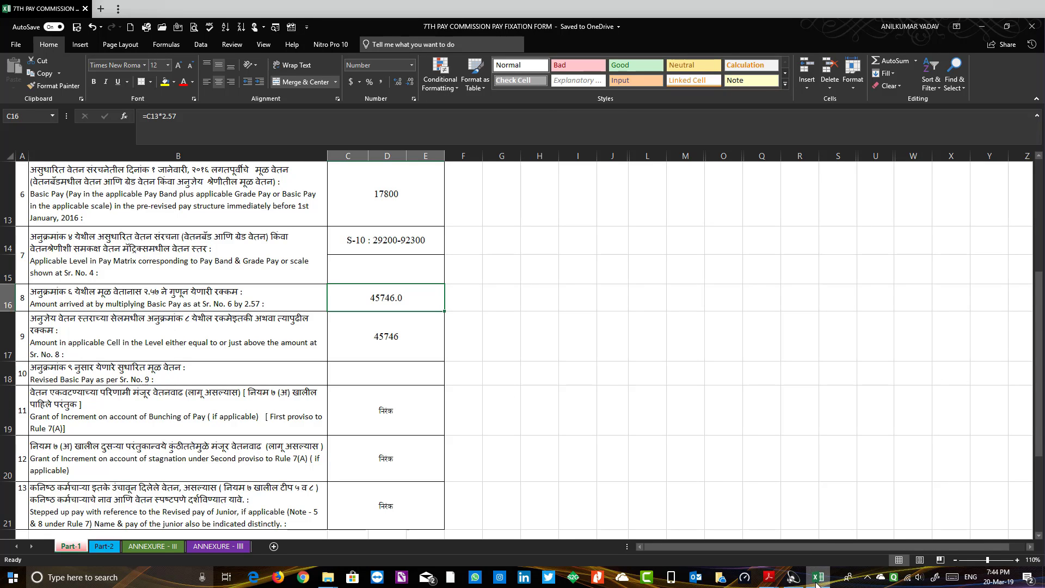
{"action": "mouse_move", "coordinate": [769, 577]}
{"action": "left_click", "coordinate": [707, 529]}
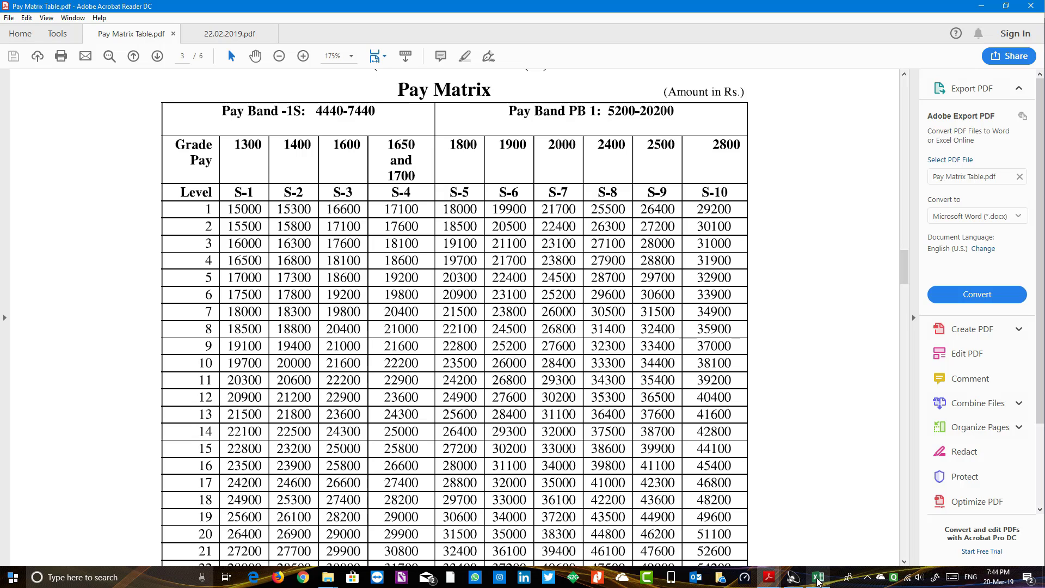
{"action": "left_click", "coordinate": [818, 577]}
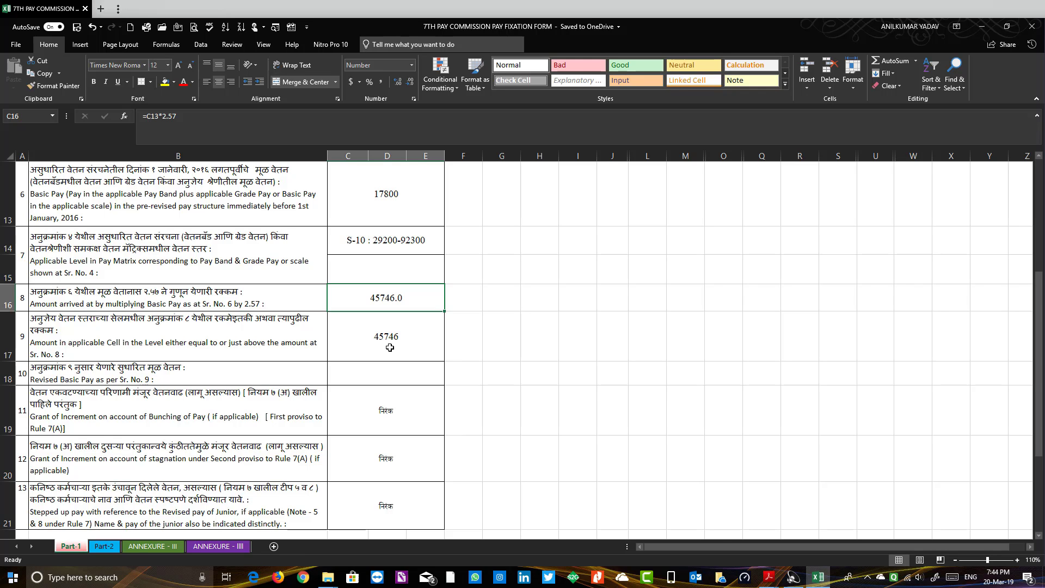
{"action": "left_click", "coordinate": [771, 582]}
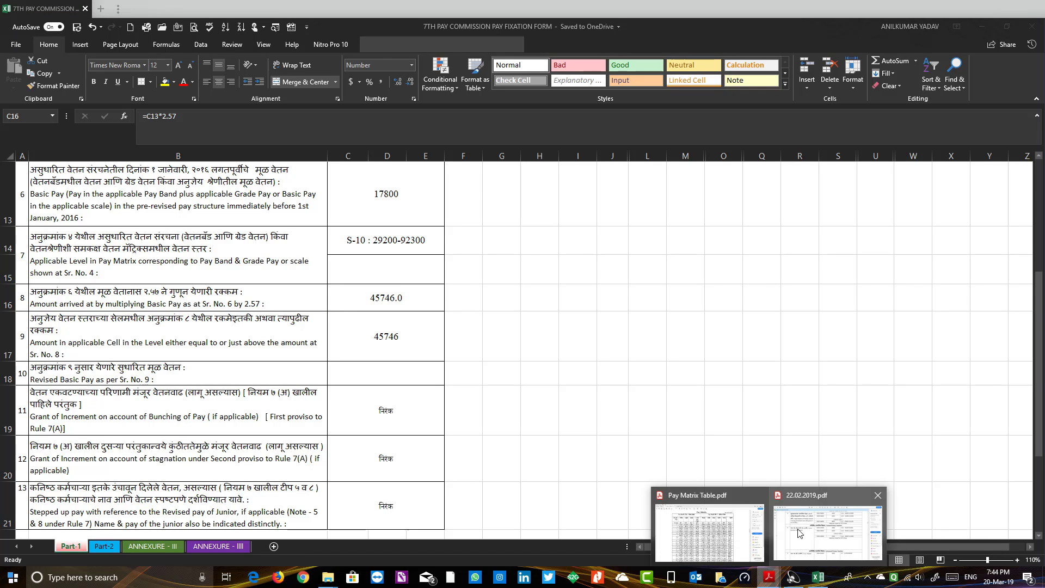
{"action": "left_click", "coordinate": [742, 539]}
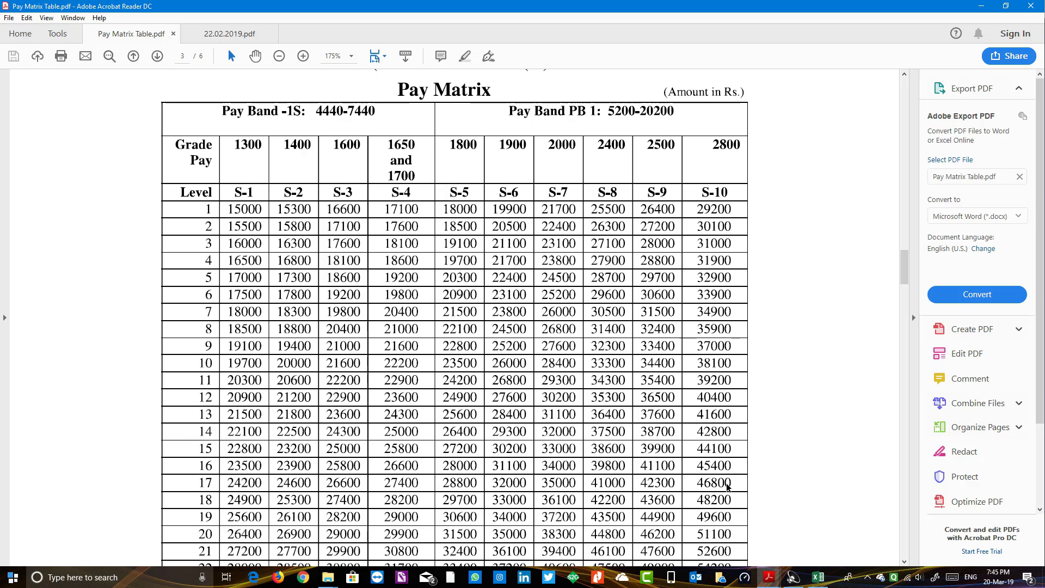
{"action": "left_click", "coordinate": [818, 579]}
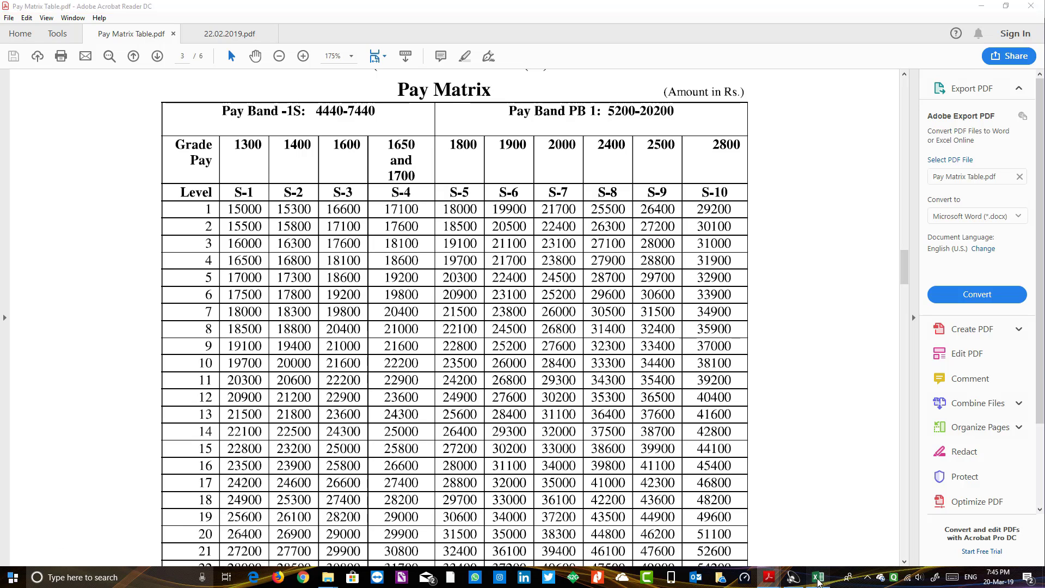
Enter 46800 as the revised basic pay, checking it against Pay Matrix Table.pdf
{"action": "left_click", "coordinate": [384, 375]}
{"action": "type", "text": "4"}
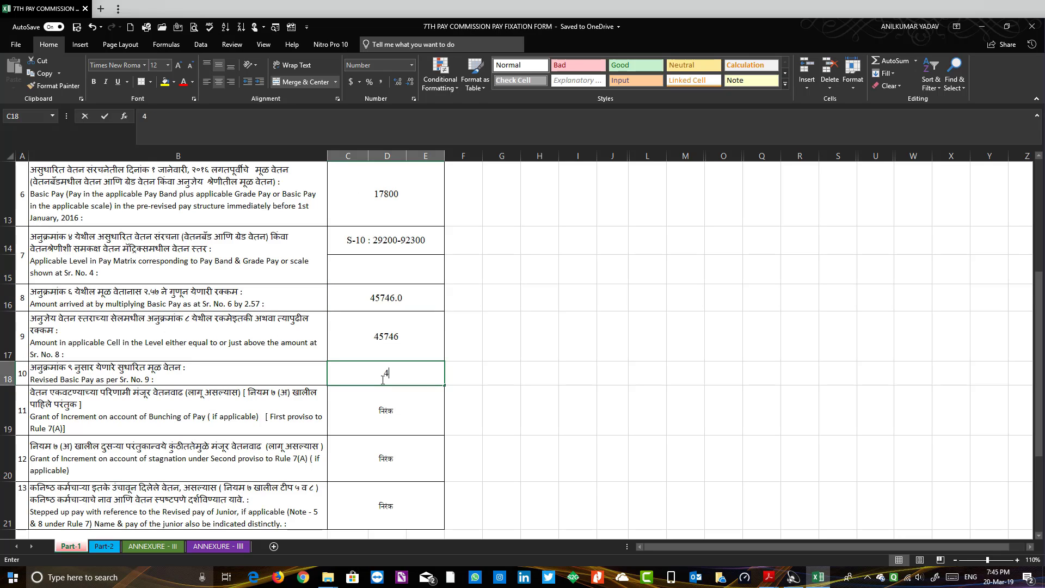
{"action": "type", "text": "6800"}
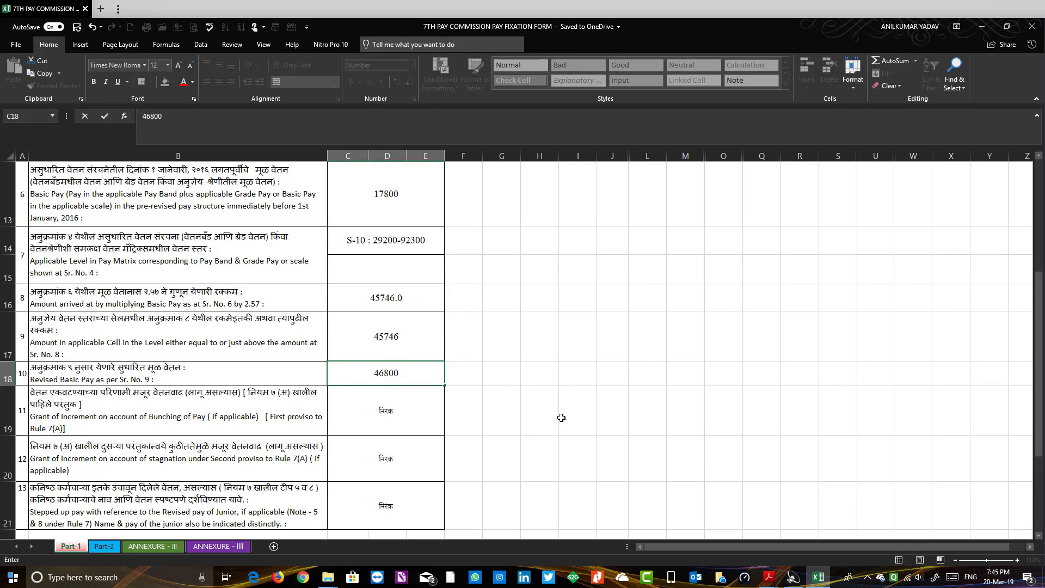
{"action": "left_click", "coordinate": [625, 422]}
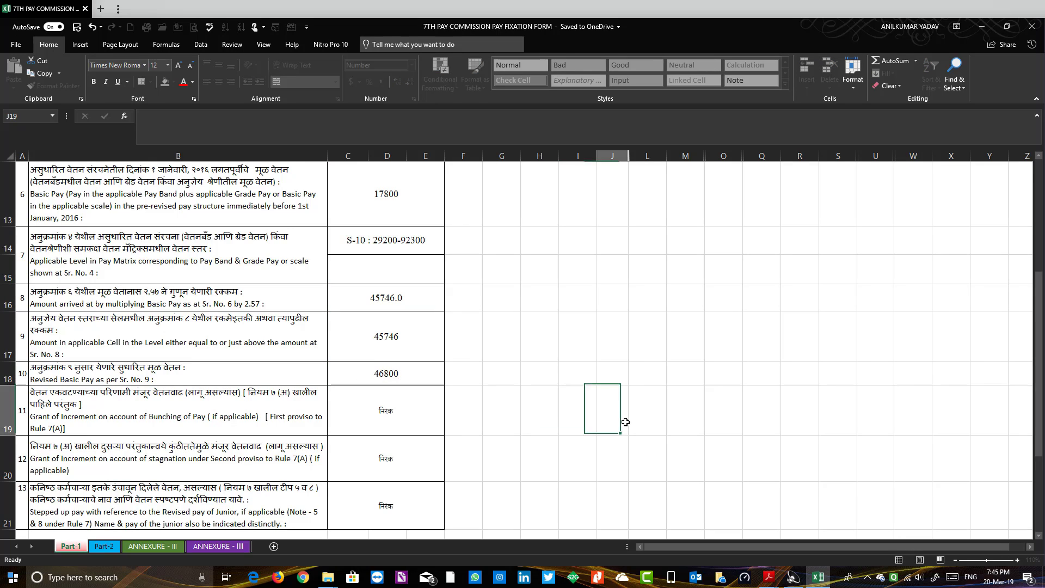
{"action": "left_click", "coordinate": [779, 584]}
{"action": "left_click", "coordinate": [721, 538]}
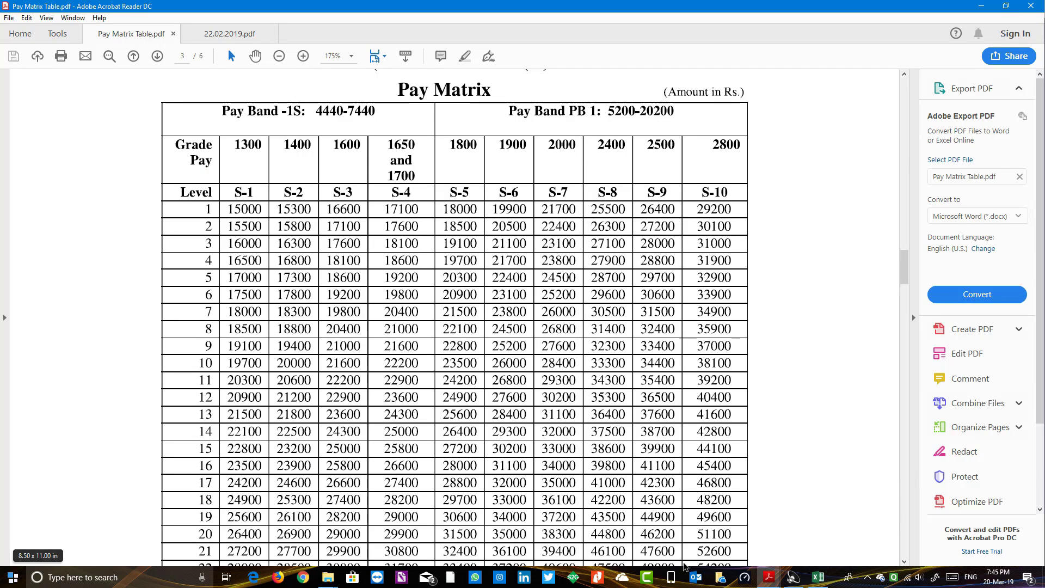
{"action": "left_click", "coordinate": [818, 577]}
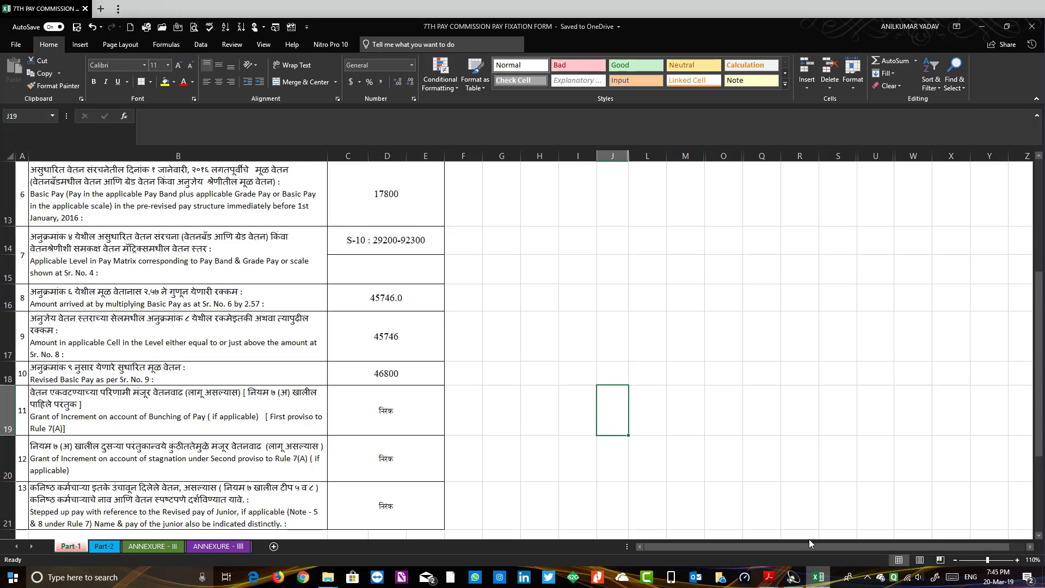
Choose Level-17 as the applicable pay matrix level and recheck the 46800 revised pay
{"action": "left_click", "coordinate": [441, 277]}
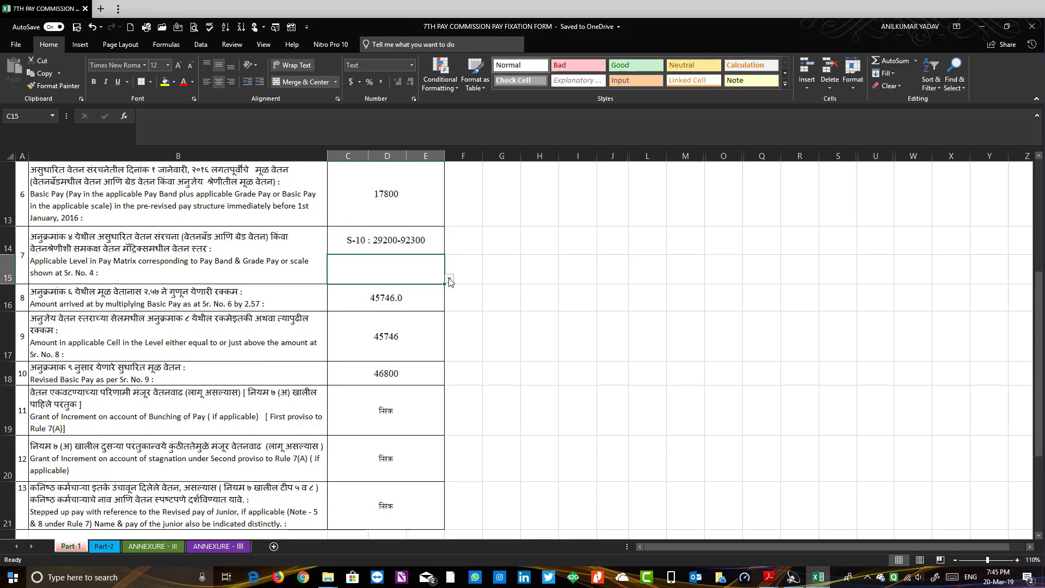
{"action": "left_click", "coordinate": [449, 280]}
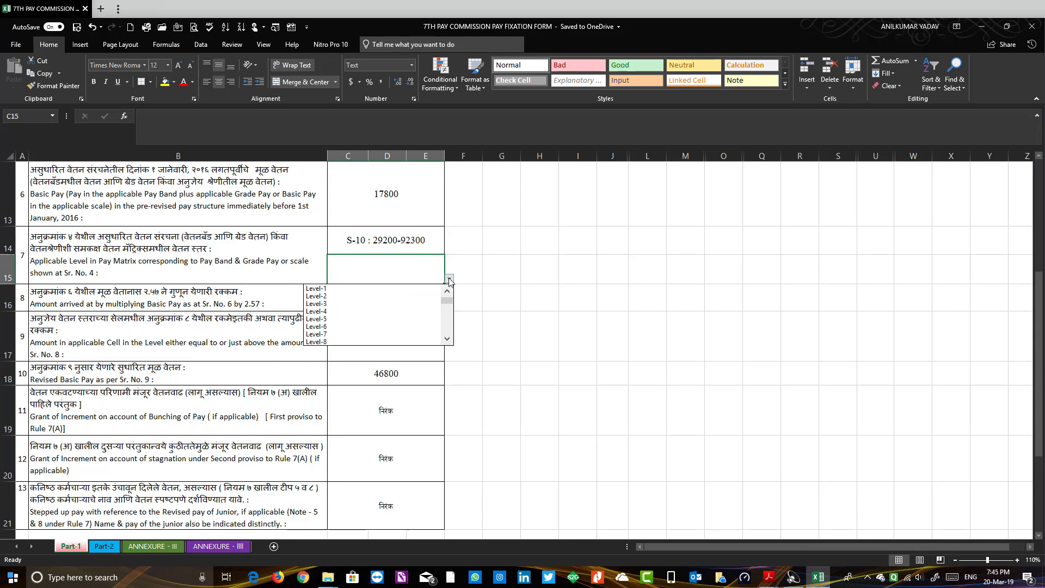
{"action": "left_click", "coordinate": [447, 340]}
{"action": "left_click", "coordinate": [447, 340]}
{"action": "left_click", "coordinate": [351, 339]}
{"action": "left_click", "coordinate": [615, 371]}
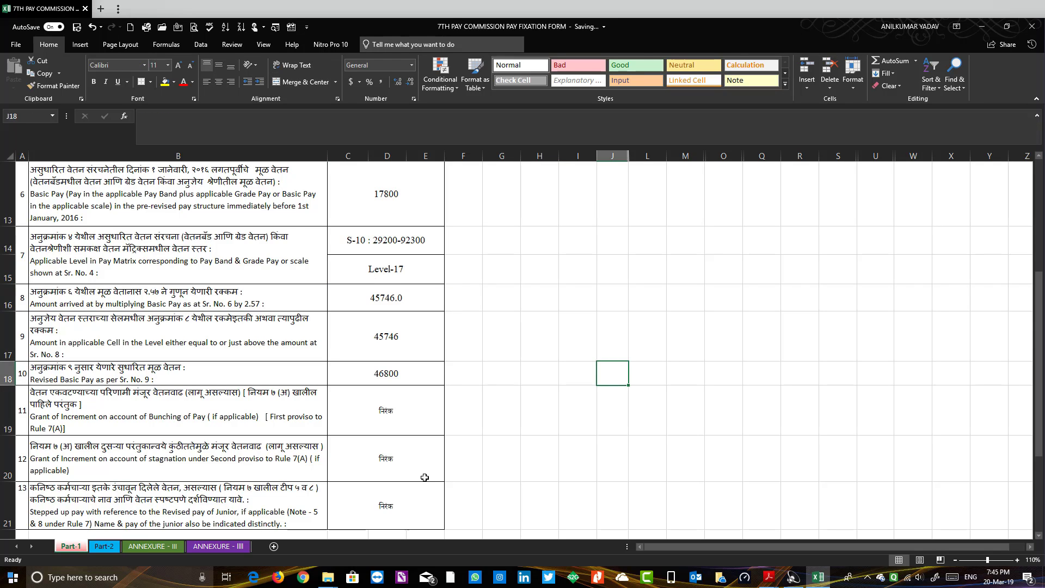
{"action": "left_click", "coordinate": [377, 376]}
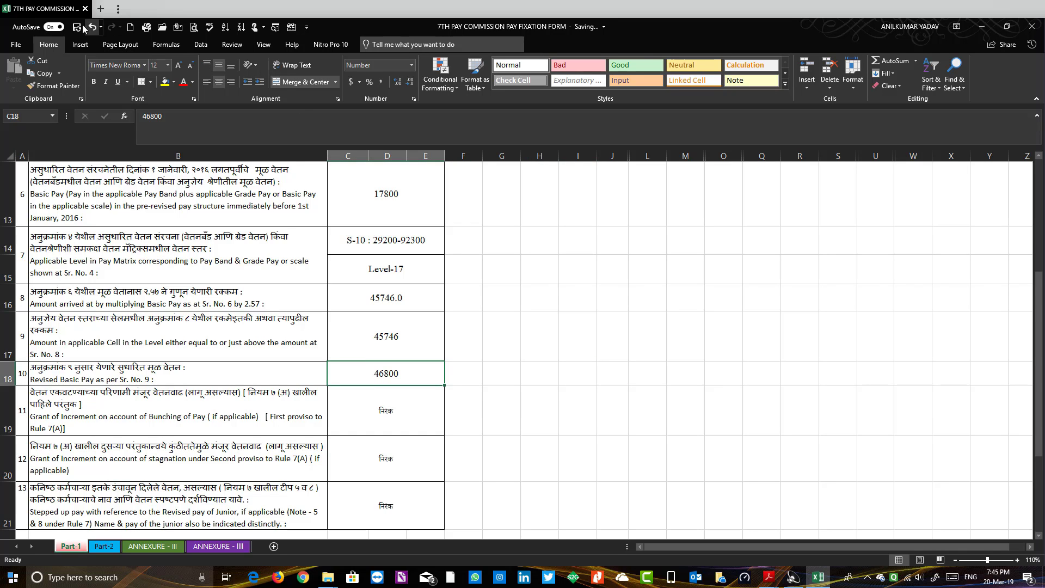
Scroll through the completed Part-1 sheet to review the revised pay of 46800
{"action": "scroll", "coordinate": [625, 443], "scroll_direction": "down", "scroll_amount": 1}
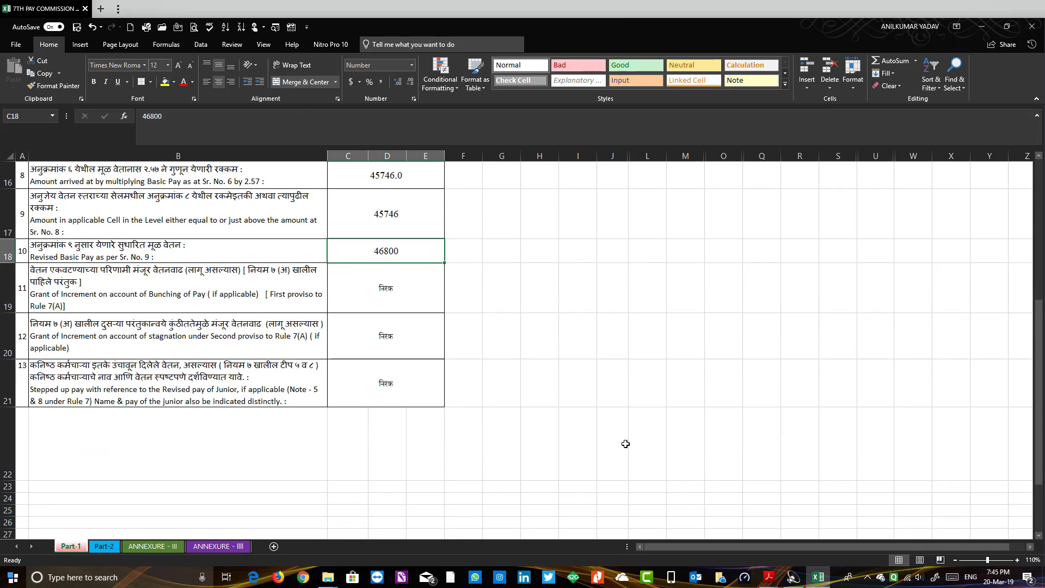
{"action": "scroll", "coordinate": [626, 442], "scroll_direction": "up", "scroll_amount": 5}
{"action": "left_click", "coordinate": [621, 454]}
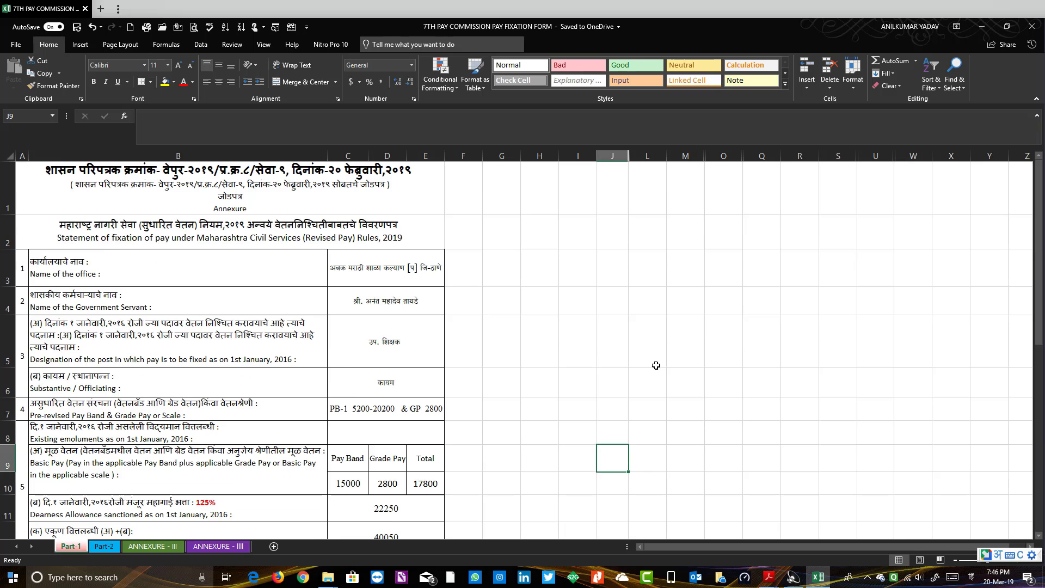
{"action": "scroll", "coordinate": [656, 364], "scroll_direction": "down", "scroll_amount": 3}
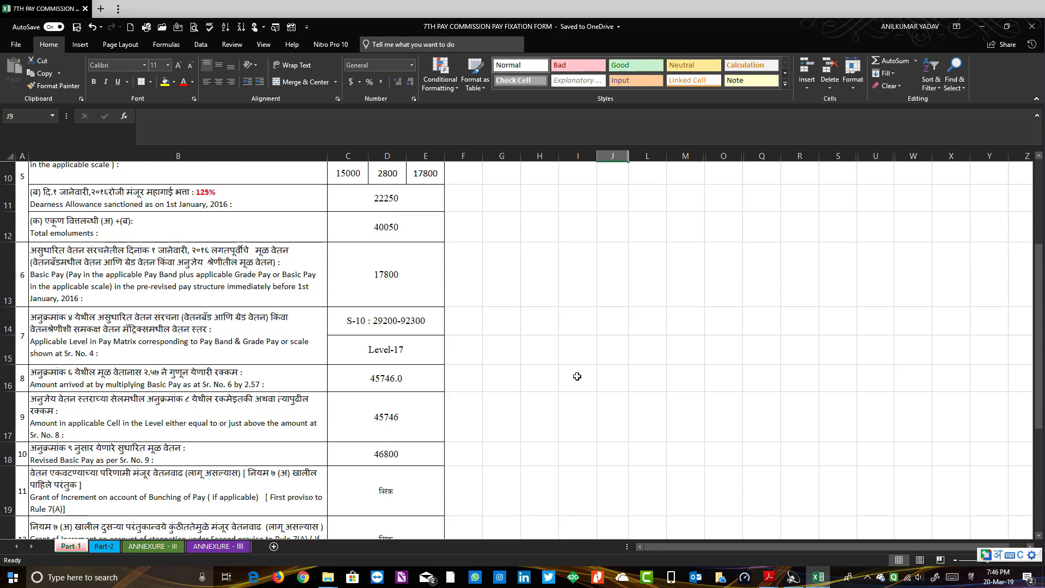
{"action": "scroll", "coordinate": [577, 376], "scroll_direction": "down", "scroll_amount": 1}
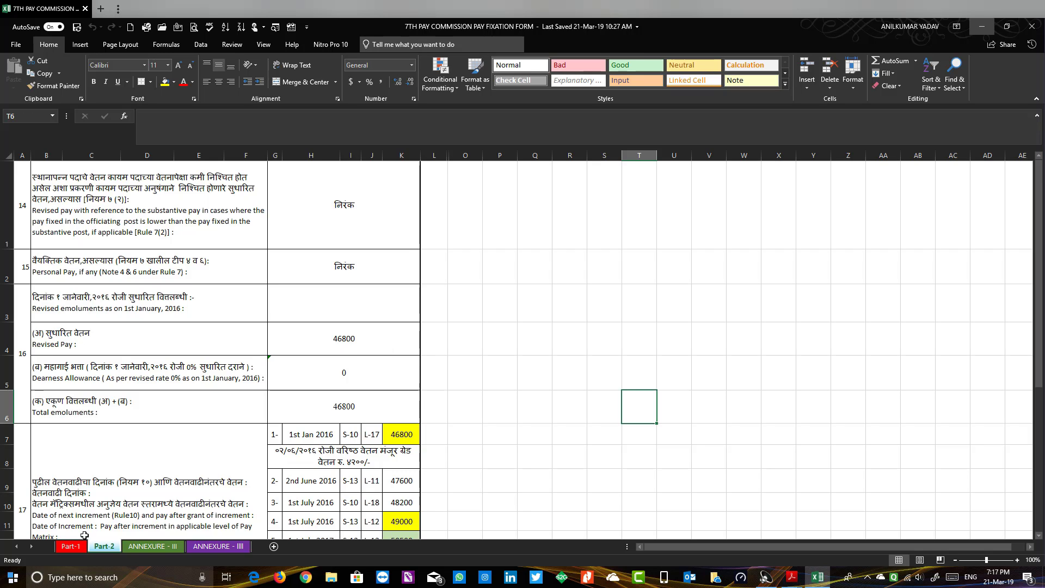
{"action": "left_click", "coordinate": [71, 546]}
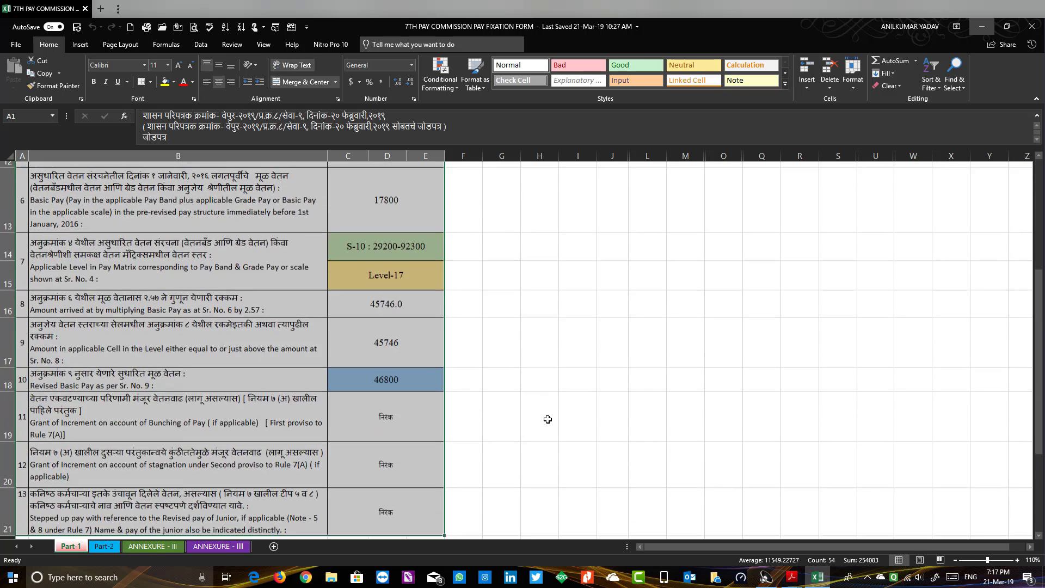
{"action": "left_click", "coordinate": [548, 419]}
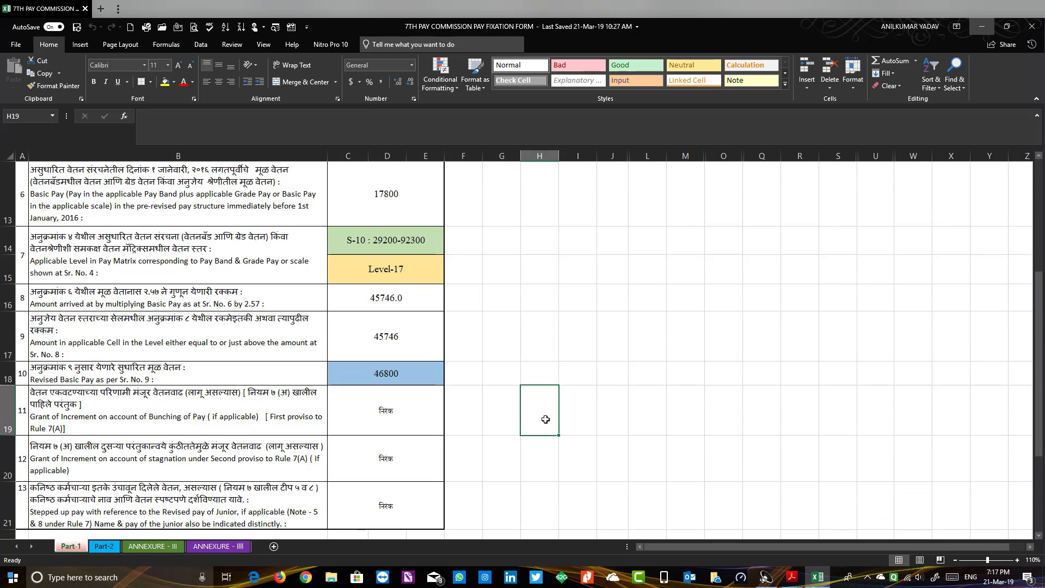
{"action": "left_click", "coordinate": [104, 547]}
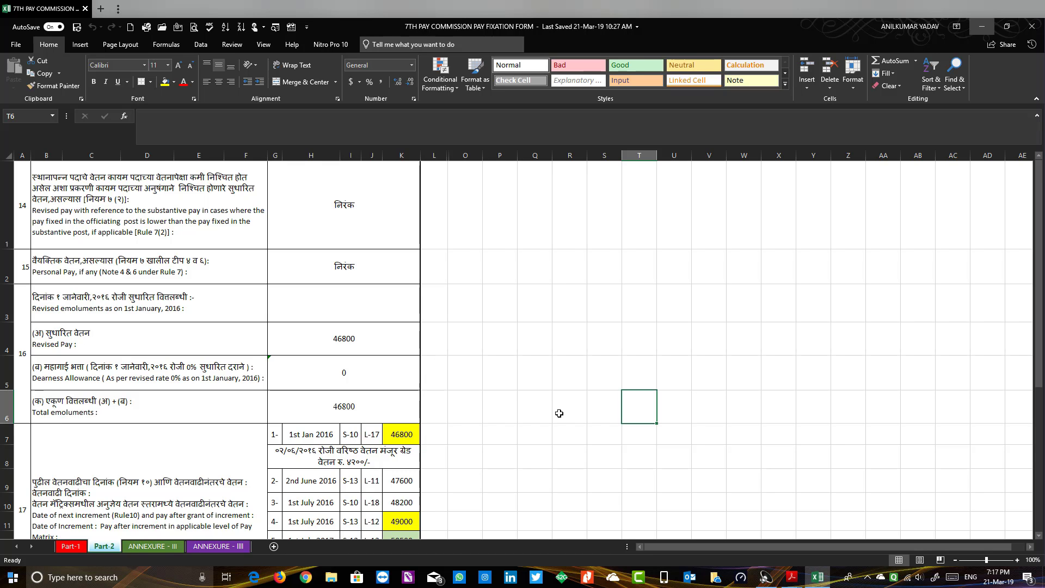
{"action": "scroll", "coordinate": [559, 413], "scroll_direction": "down", "scroll_amount": 2}
{"action": "scroll", "coordinate": [559, 414], "scroll_direction": "down", "scroll_amount": 1}
{"action": "scroll", "coordinate": [559, 414], "scroll_direction": "up", "scroll_amount": 2}
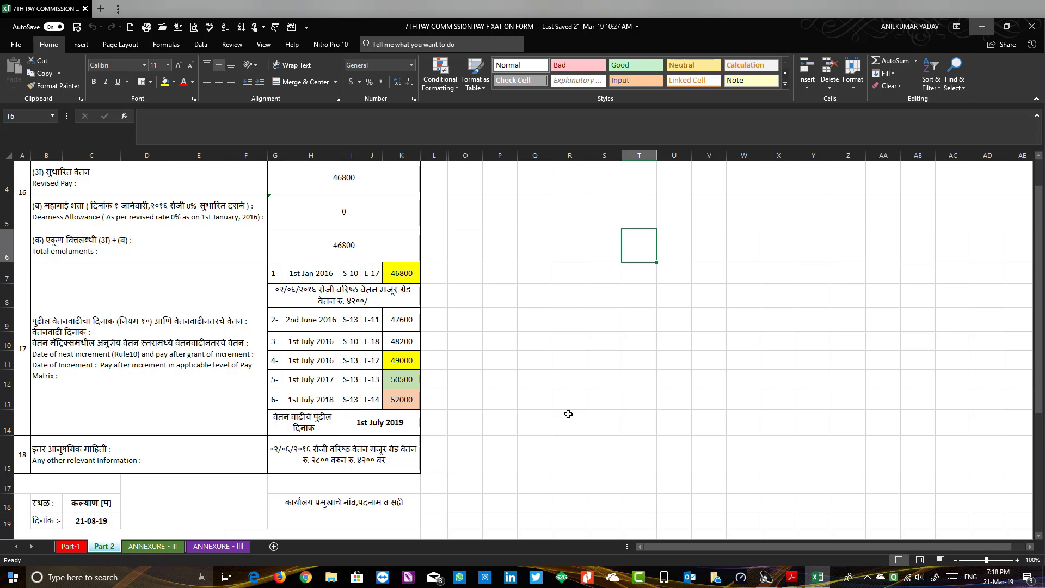
Check the S-10 and S-13 scales on page 3 of 22.02.2019.pdf, then minimize Acrobat
{"action": "left_click", "coordinate": [792, 577]}
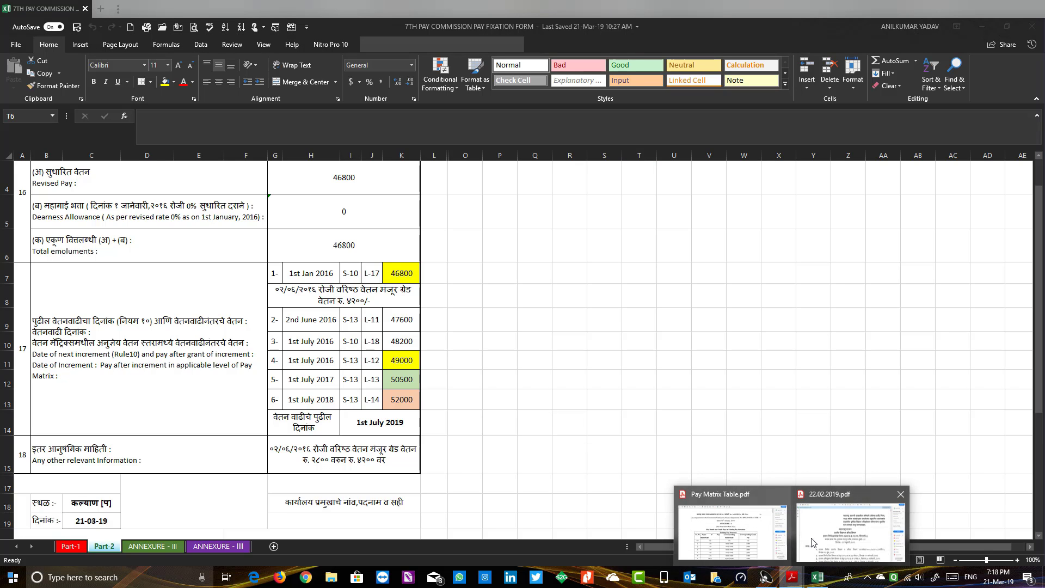
{"action": "left_click", "coordinate": [825, 536]}
{"action": "scroll", "coordinate": [545, 447], "scroll_direction": "down", "scroll_amount": 3}
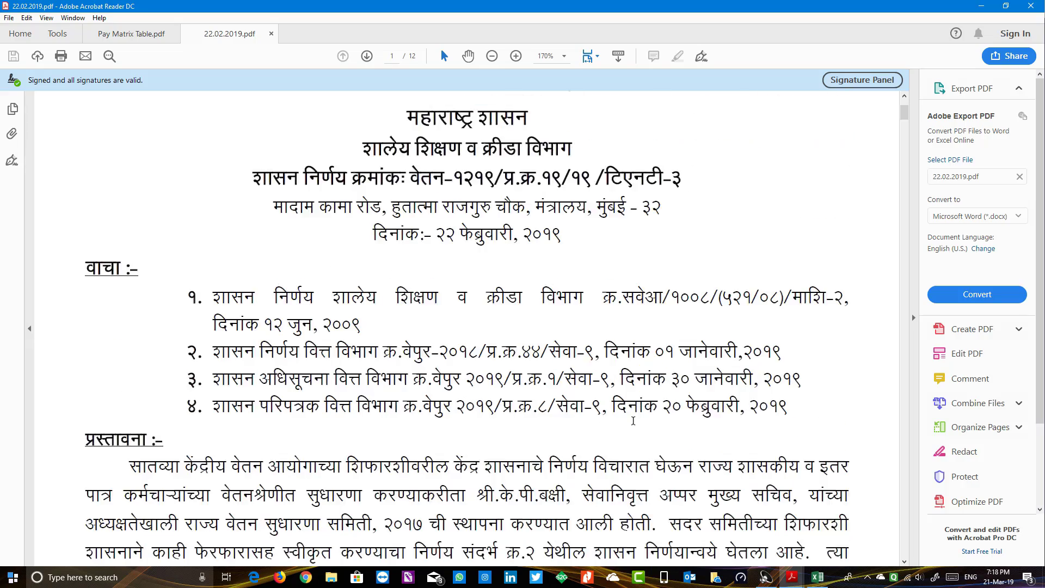
{"action": "scroll", "coordinate": [544, 448], "scroll_direction": "down", "scroll_amount": 5}
{"action": "scroll", "coordinate": [544, 448], "scroll_direction": "down", "scroll_amount": 3}
{"action": "left_click_drag", "start_coordinate": [899, 127], "coordinate": [897, 203]}
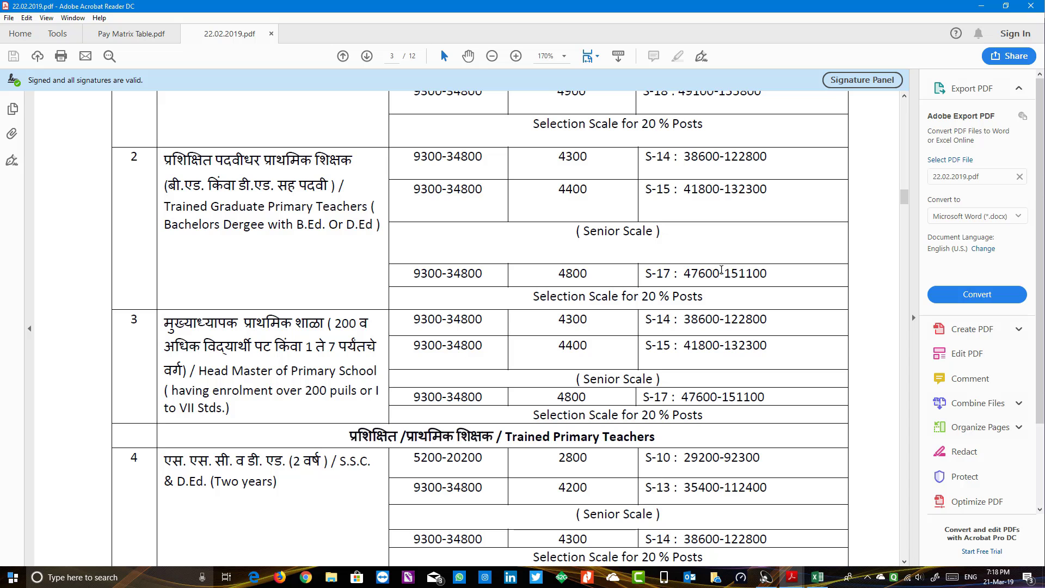
{"action": "left_click", "coordinate": [984, 6]}
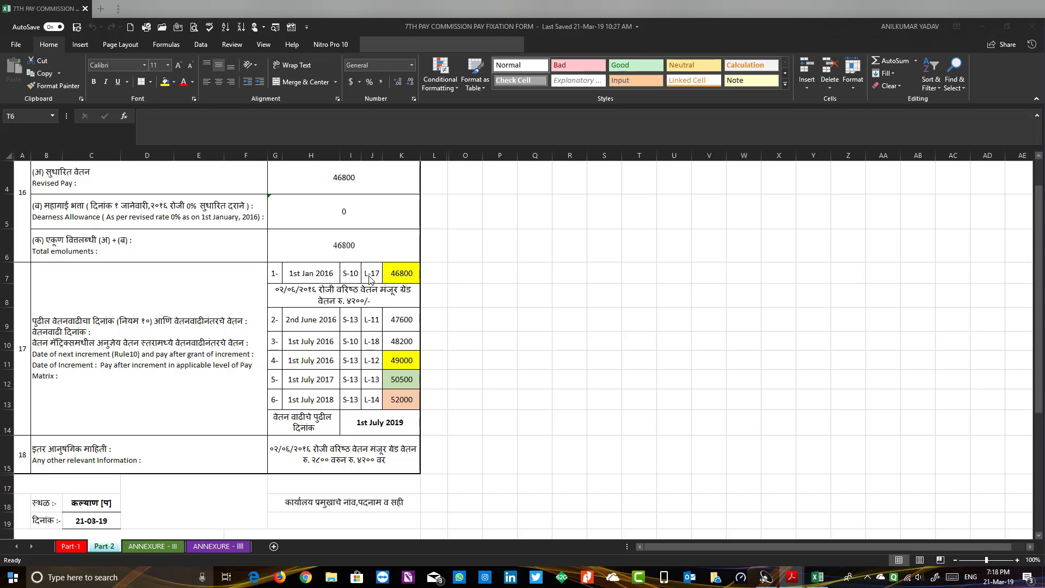
{"action": "left_click", "coordinate": [81, 546]}
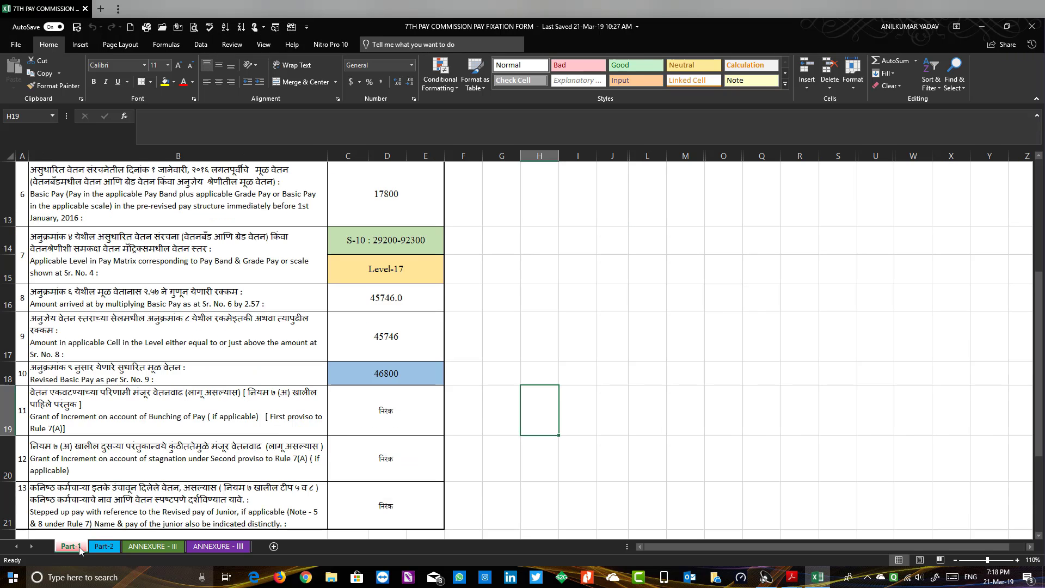
{"action": "scroll", "coordinate": [526, 430], "scroll_direction": "up", "scroll_amount": 1}
{"action": "scroll", "coordinate": [527, 428], "scroll_direction": "up", "scroll_amount": 1}
{"action": "scroll", "coordinate": [528, 424], "scroll_direction": "up", "scroll_amount": 1}
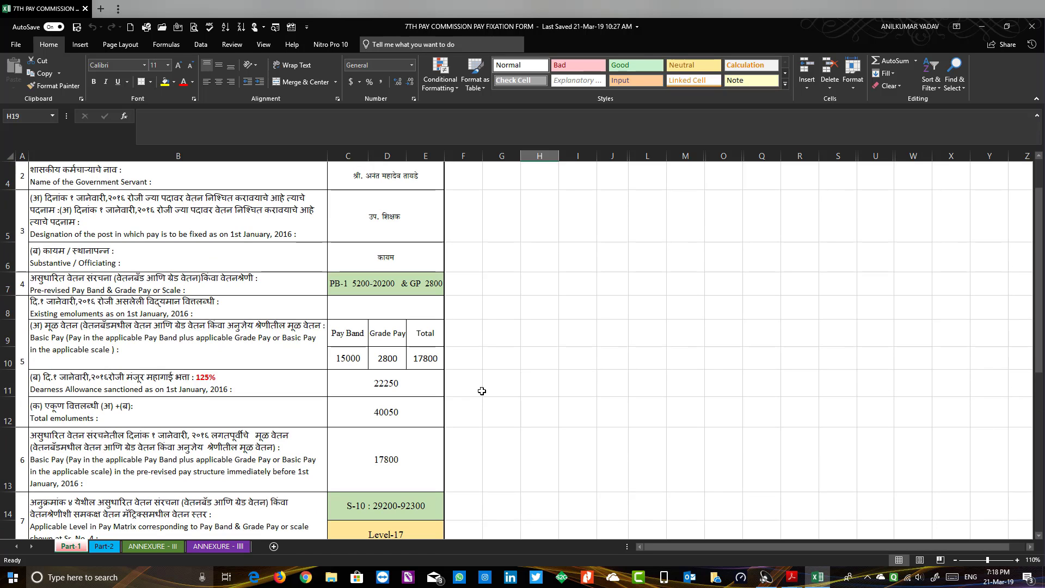
{"action": "scroll", "coordinate": [481, 391], "scroll_direction": "down", "scroll_amount": 1}
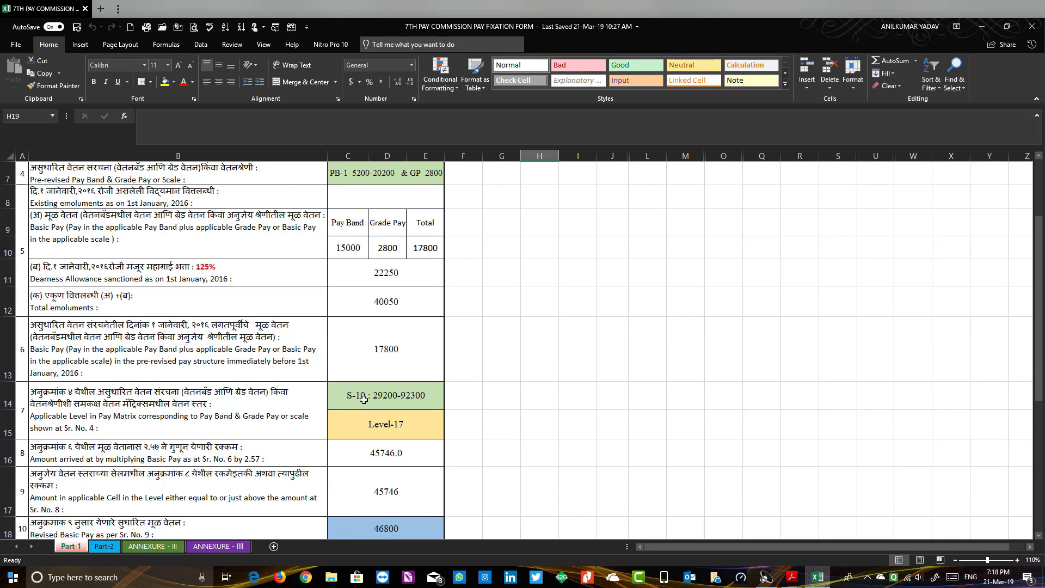
{"action": "left_click", "coordinate": [103, 546]}
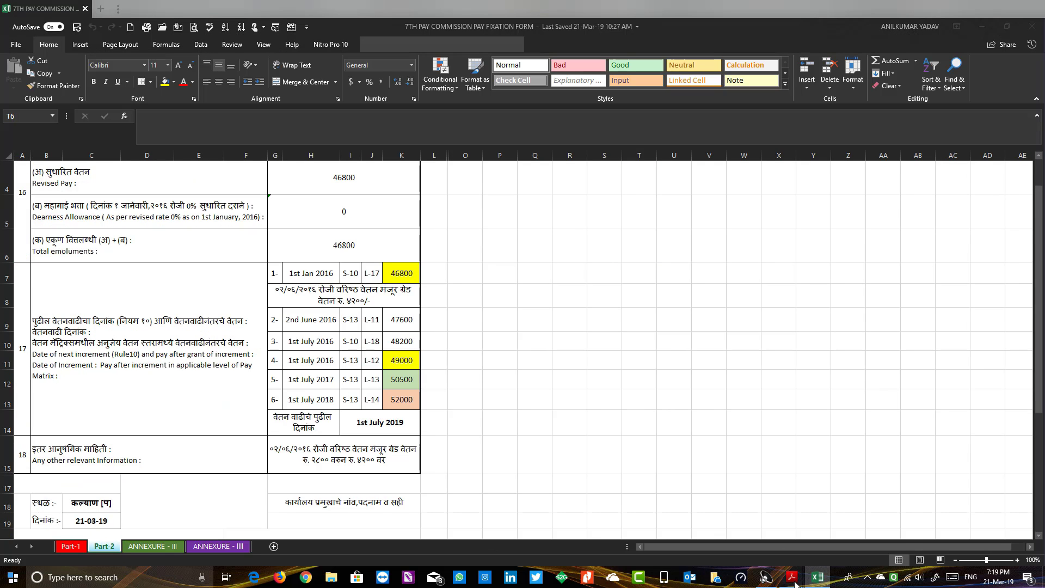
Scroll Pay Matrix Table.pdf to page 3 to confirm 46800 at Level 17 under S-10
{"action": "mouse_move", "coordinate": [791, 578]}
{"action": "left_click", "coordinate": [748, 528]}
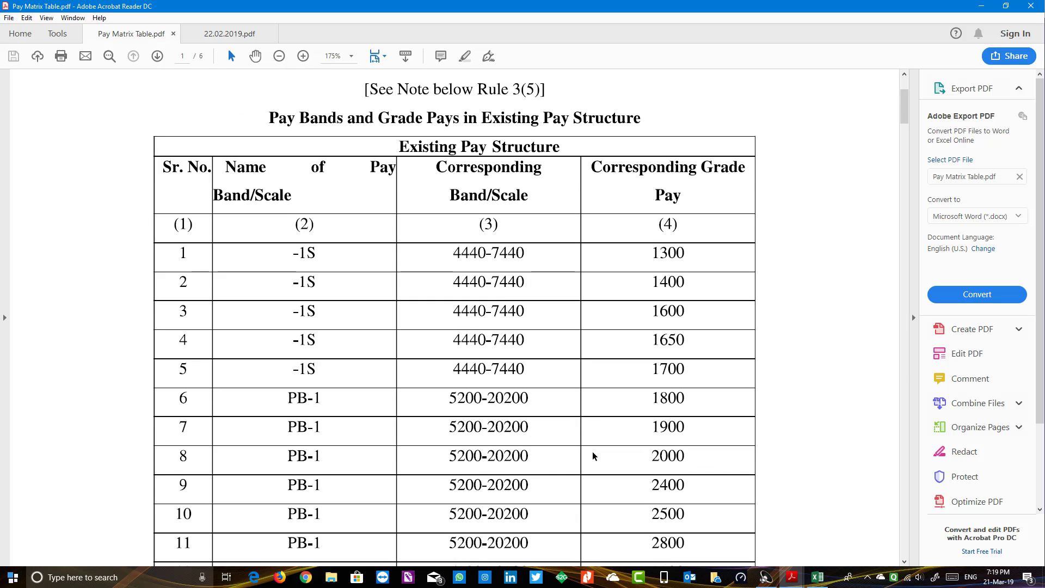
{"action": "scroll", "coordinate": [592, 452], "scroll_direction": "down", "scroll_amount": 5}
{"action": "scroll", "coordinate": [596, 459], "scroll_direction": "down", "scroll_amount": 6}
{"action": "scroll", "coordinate": [600, 464], "scroll_direction": "down", "scroll_amount": 6}
{"action": "scroll", "coordinate": [613, 479], "scroll_direction": "down", "scroll_amount": 5}
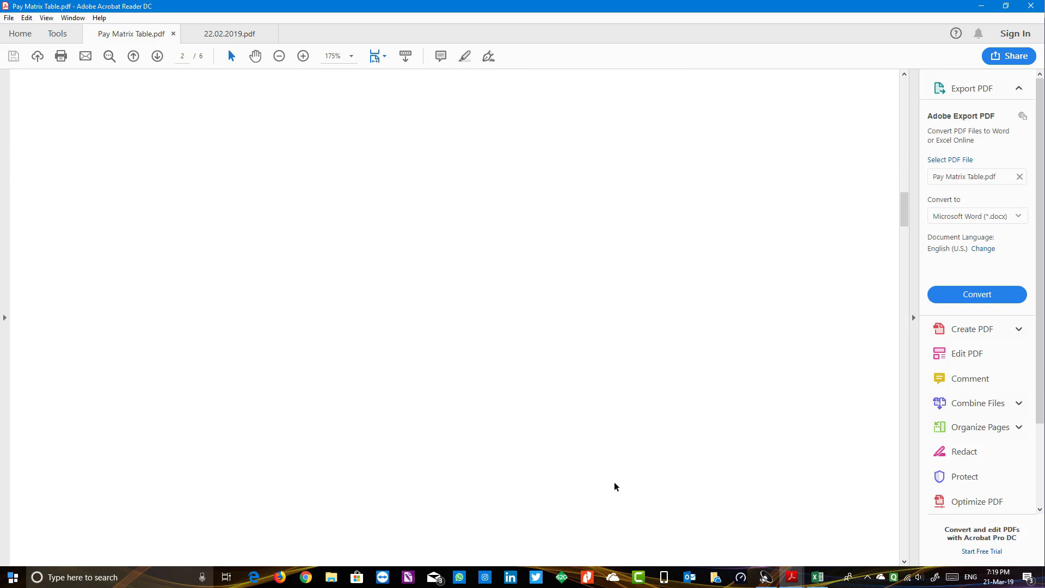
{"action": "scroll", "coordinate": [616, 481], "scroll_direction": "down", "scroll_amount": 5}
{"action": "scroll", "coordinate": [620, 483], "scroll_direction": "down", "scroll_amount": 6}
{"action": "scroll", "coordinate": [624, 484], "scroll_direction": "down", "scroll_amount": 4}
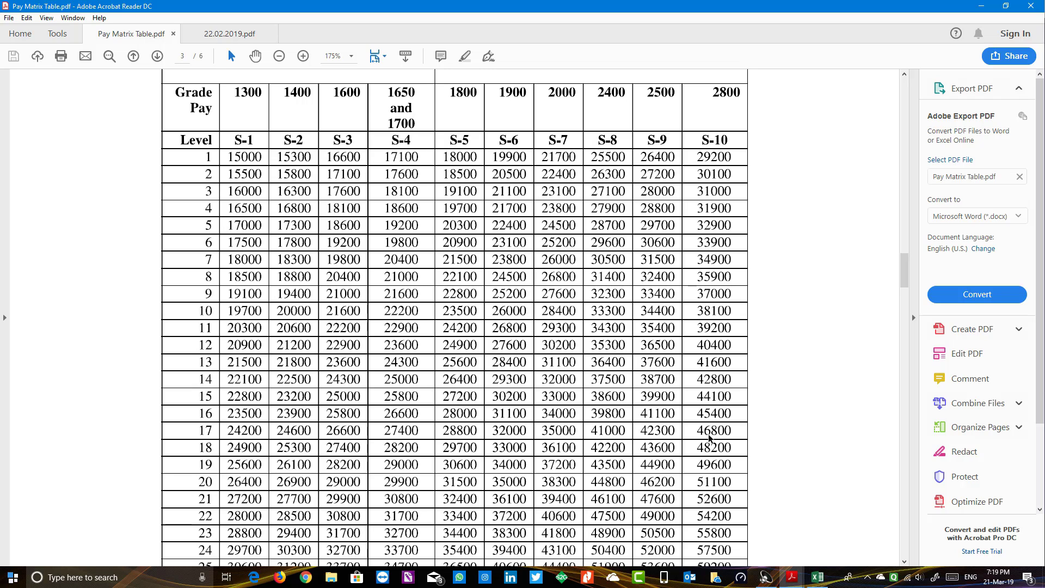
{"action": "left_click", "coordinate": [789, 577]}
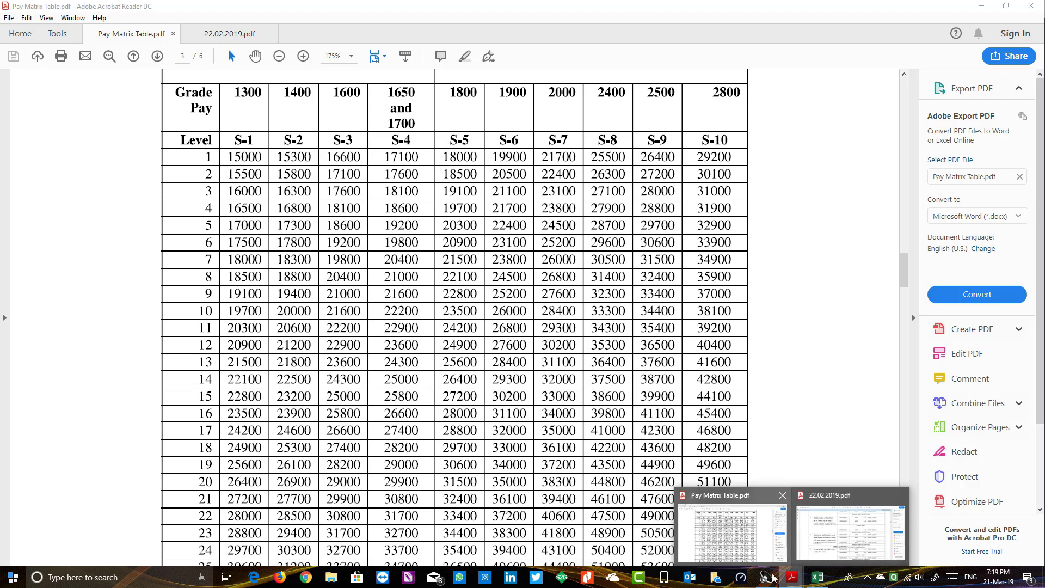
{"action": "left_click", "coordinate": [818, 577]}
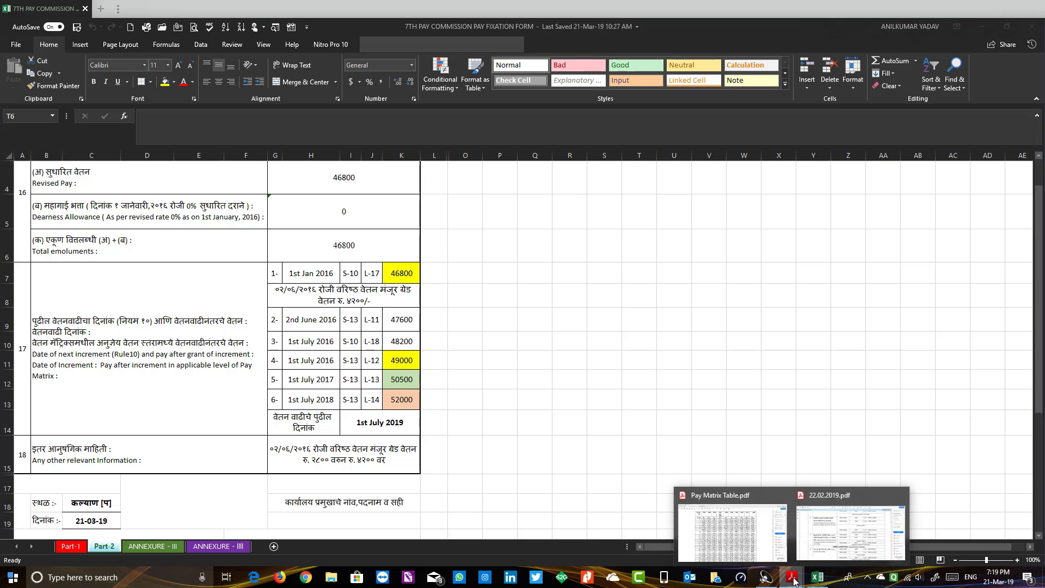
Scroll the pay matrix table again, then return to Excel's Part-2 increment schedule
{"action": "left_click", "coordinate": [733, 522]}
{"action": "scroll", "coordinate": [549, 479], "scroll_direction": "down", "scroll_amount": 2}
{"action": "scroll", "coordinate": [549, 479], "scroll_direction": "down", "scroll_amount": 5}
{"action": "scroll", "coordinate": [549, 479], "scroll_direction": "down", "scroll_amount": 5}
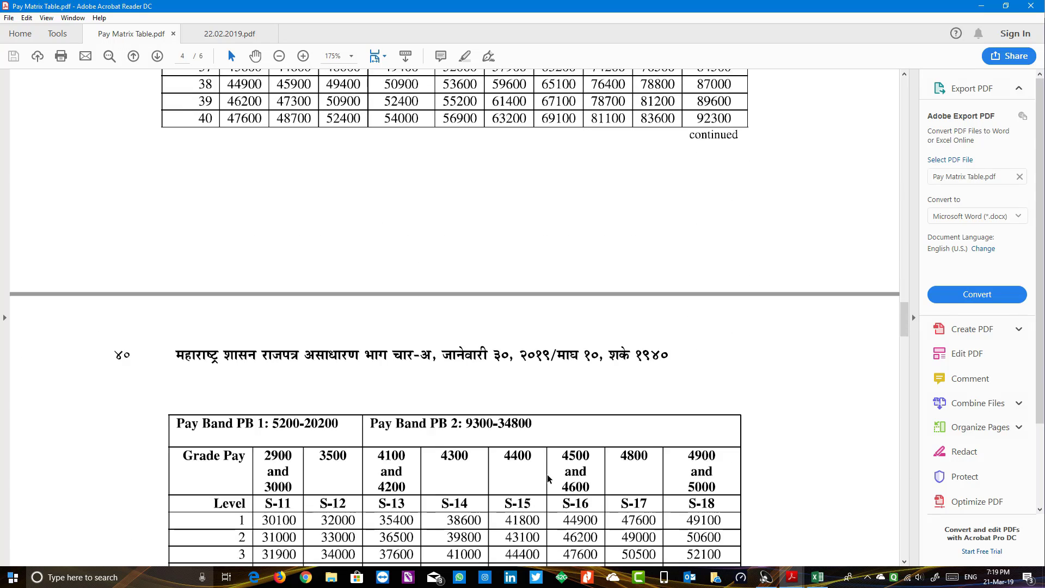
{"action": "scroll", "coordinate": [549, 479], "scroll_direction": "down", "scroll_amount": 4}
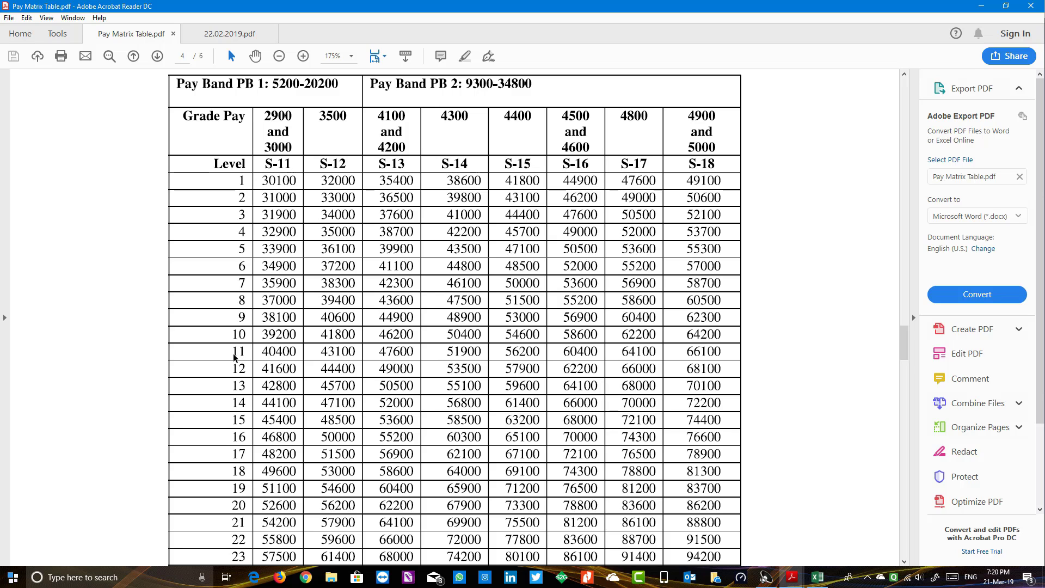
{"action": "left_click", "coordinate": [815, 577]}
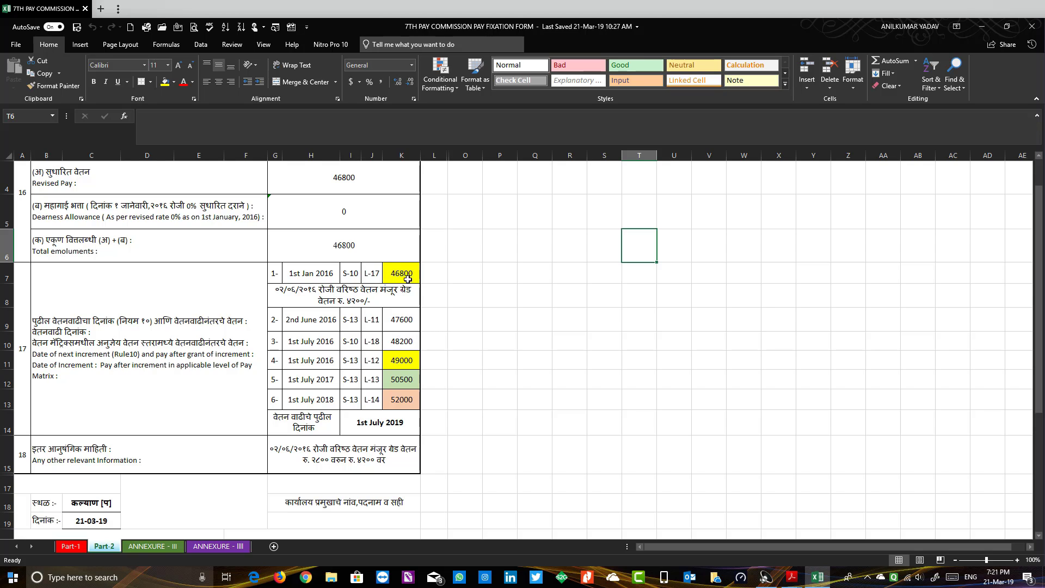
{"action": "left_click", "coordinate": [793, 578]}
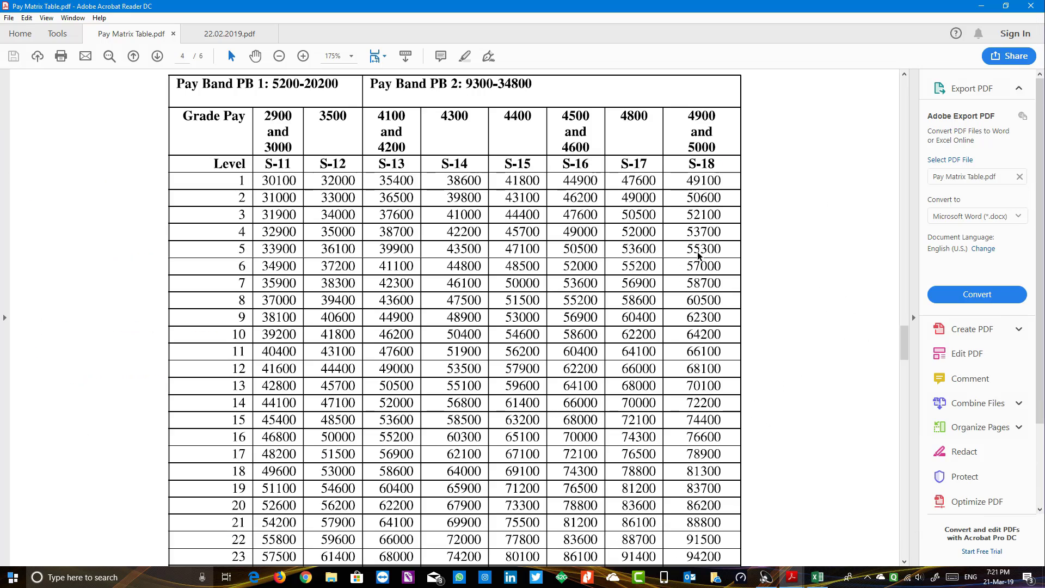
{"action": "scroll", "coordinate": [743, 304], "scroll_direction": "up", "scroll_amount": 2}
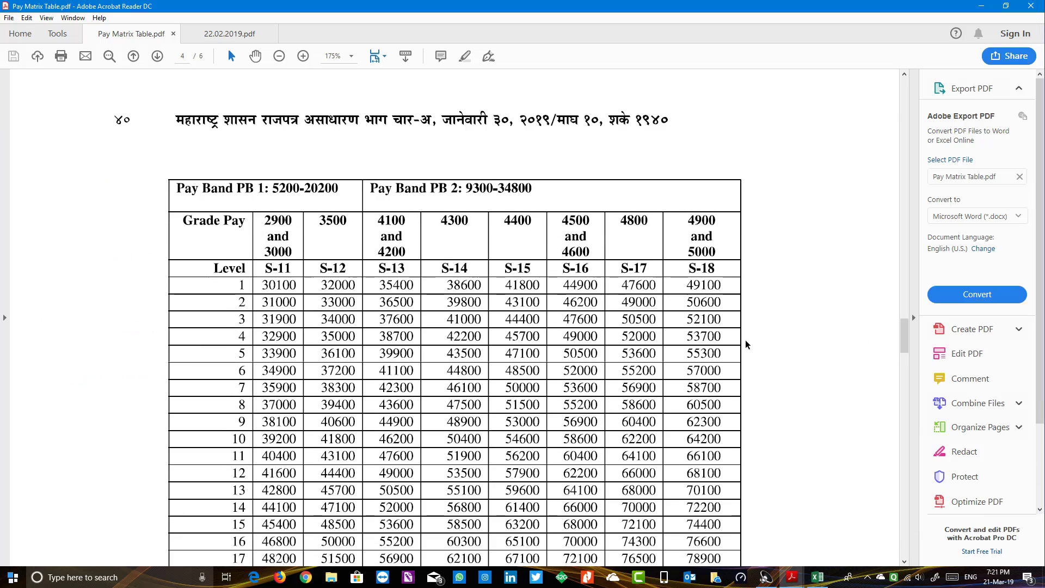
{"action": "scroll", "coordinate": [747, 343], "scroll_direction": "up", "scroll_amount": 5}
{"action": "scroll", "coordinate": [752, 375], "scroll_direction": "up", "scroll_amount": 2}
{"action": "scroll", "coordinate": [751, 377], "scroll_direction": "up", "scroll_amount": 7}
{"action": "scroll", "coordinate": [751, 378], "scroll_direction": "up", "scroll_amount": 3}
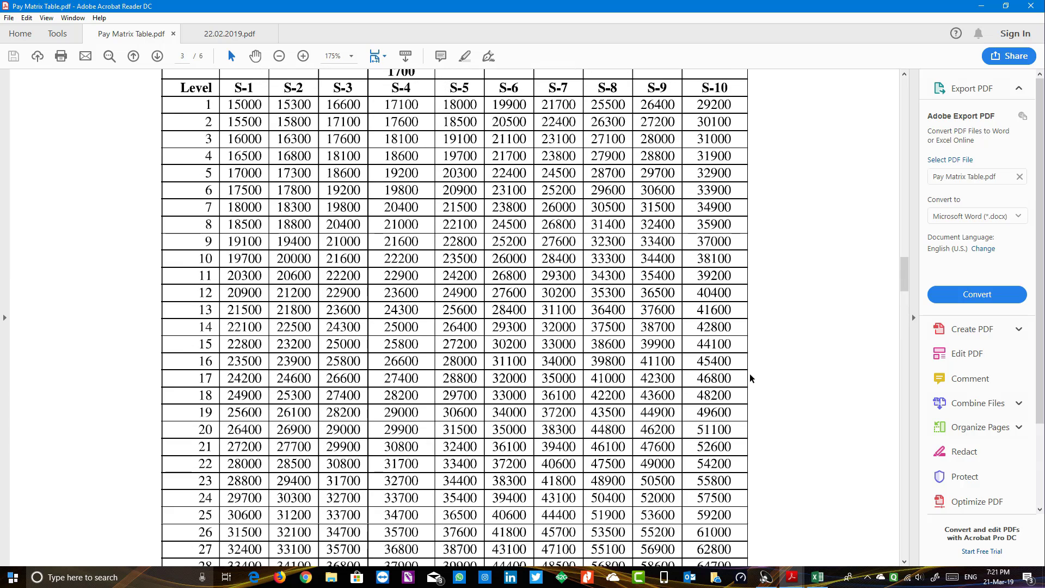
{"action": "scroll", "coordinate": [751, 378], "scroll_direction": "up", "scroll_amount": 2}
{"action": "scroll", "coordinate": [751, 378], "scroll_direction": "down", "scroll_amount": 1}
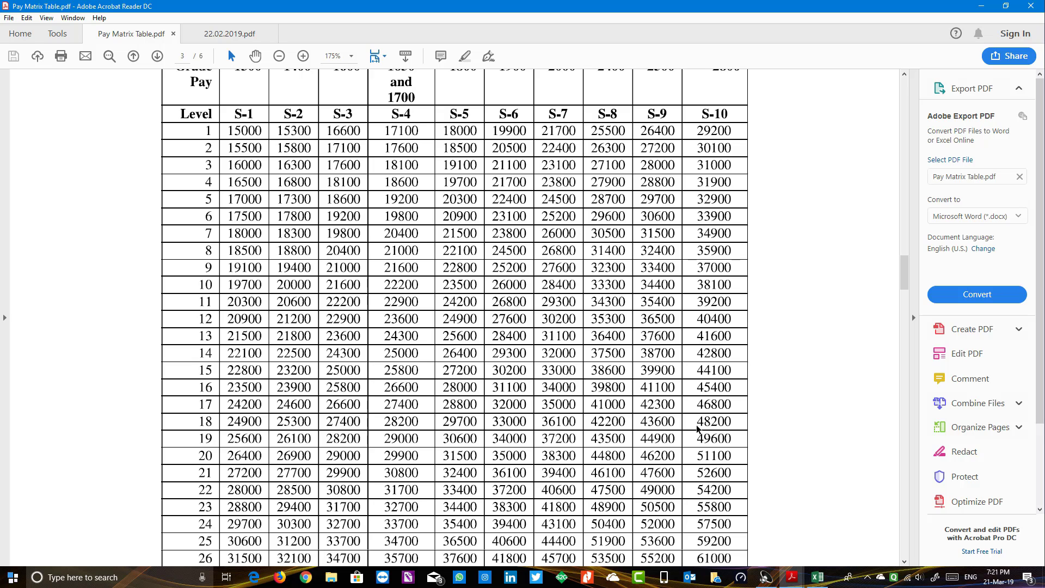
{"action": "left_click", "coordinate": [818, 577]}
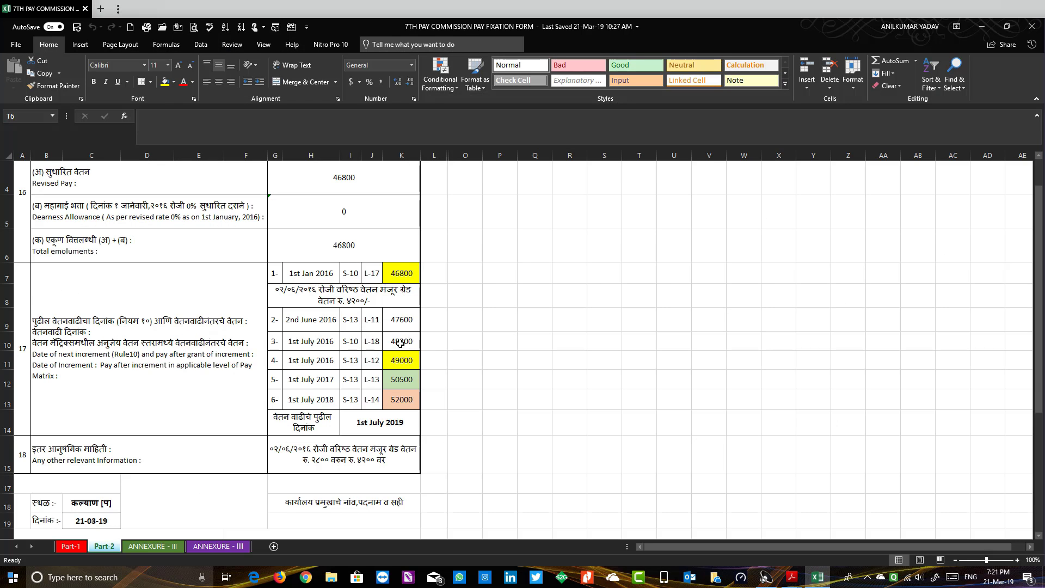
{"action": "left_click", "coordinate": [400, 341]}
{"action": "left_click", "coordinate": [607, 380]}
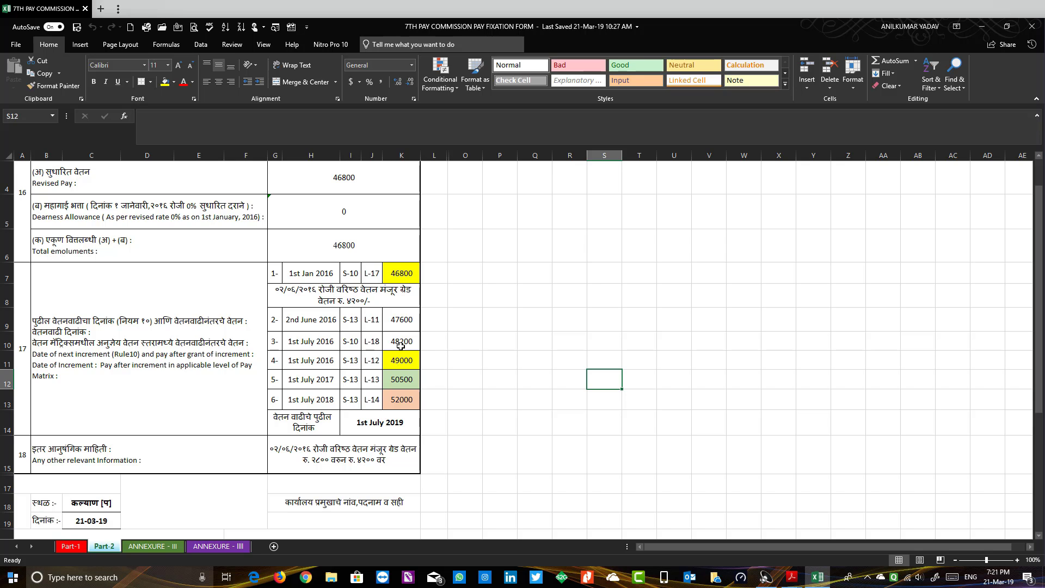
{"action": "left_click", "coordinate": [792, 579]}
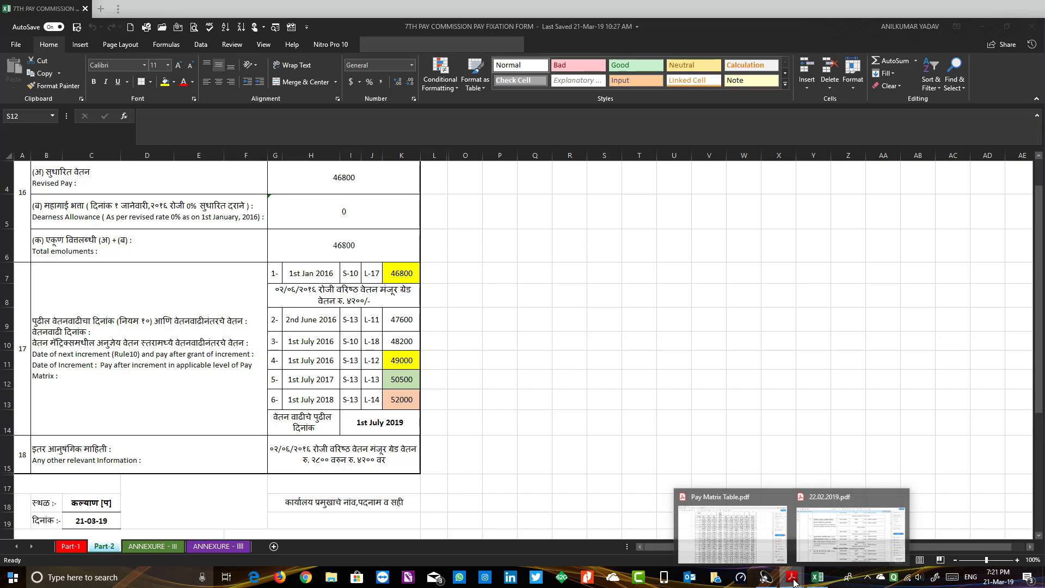
{"action": "left_click", "coordinate": [732, 530]}
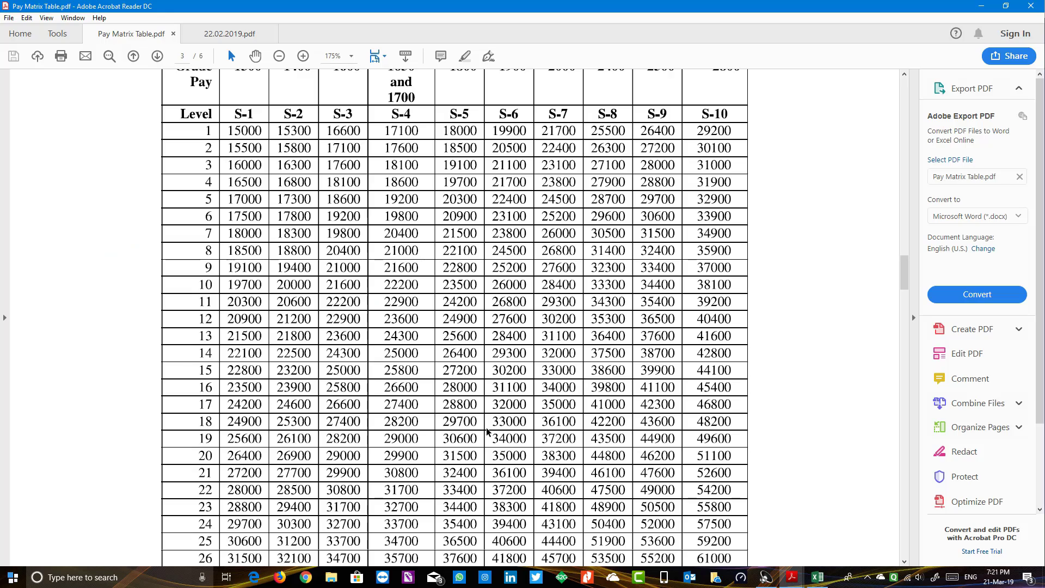
{"action": "scroll", "coordinate": [486, 427], "scroll_direction": "down", "scroll_amount": 5}
{"action": "scroll", "coordinate": [436, 441], "scroll_direction": "down", "scroll_amount": 6}
{"action": "scroll", "coordinate": [399, 460], "scroll_direction": "down", "scroll_amount": 4}
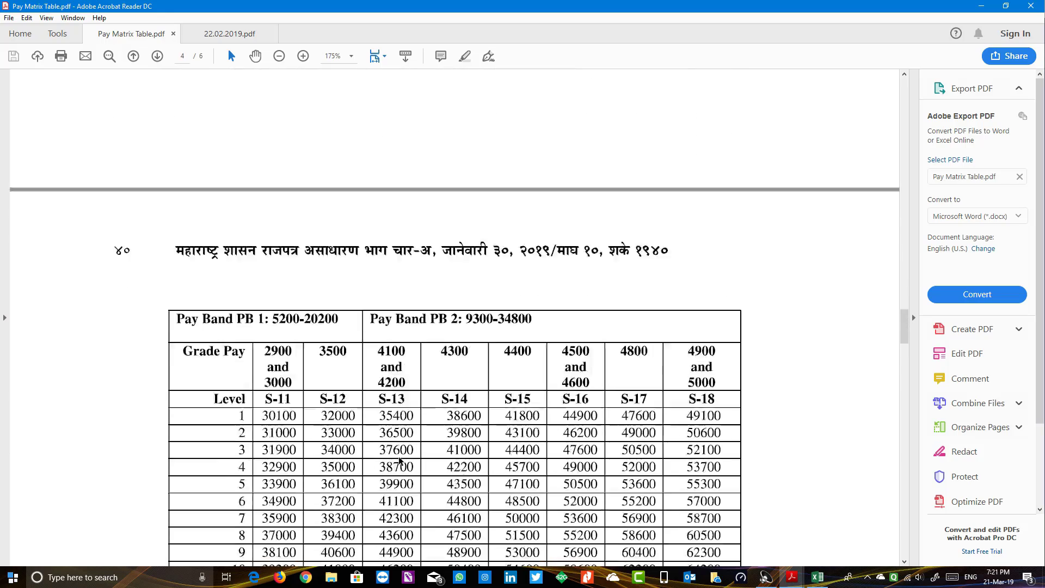
{"action": "scroll", "coordinate": [399, 460], "scroll_direction": "down", "scroll_amount": 5}
{"action": "scroll", "coordinate": [401, 461], "scroll_direction": "down", "scroll_amount": 3}
{"action": "scroll", "coordinate": [400, 460], "scroll_direction": "up", "scroll_amount": 3}
{"action": "scroll", "coordinate": [400, 435], "scroll_direction": "up", "scroll_amount": 2}
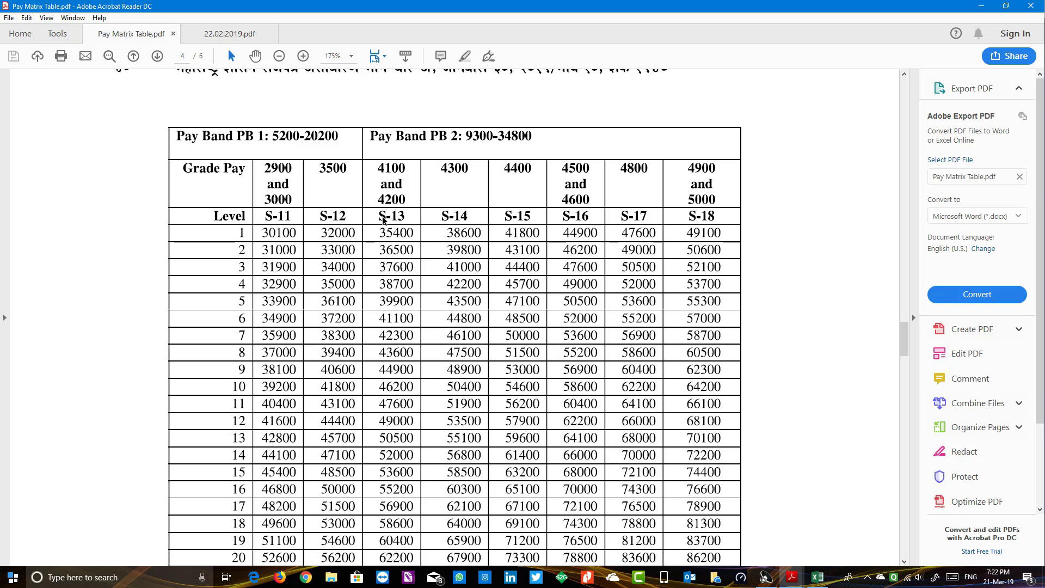
{"action": "key", "text": "alt+Tab"}
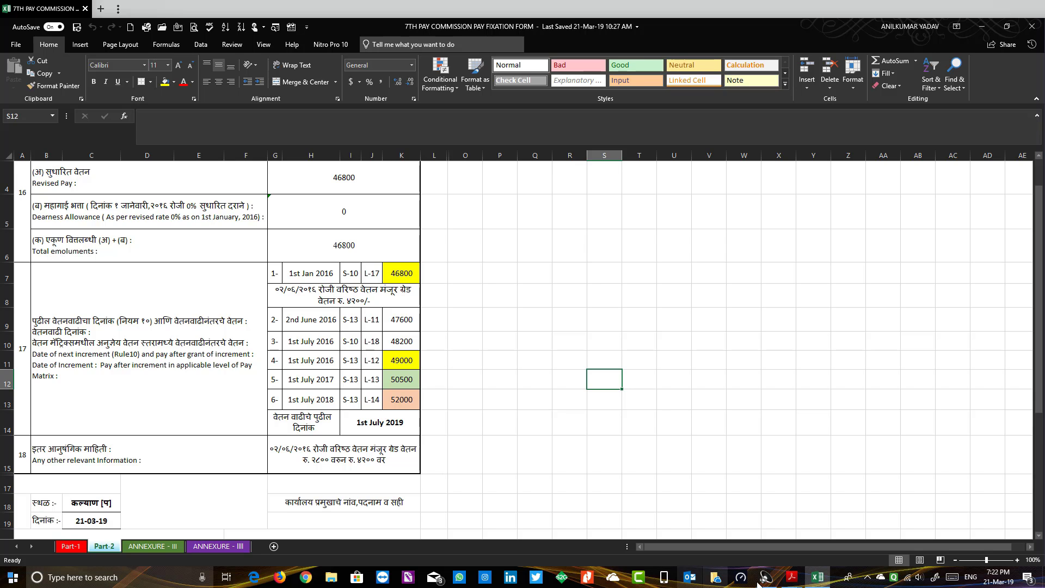
Consult the Pay Matrix Table PDF, then return to the workbook and check the 50500 July 2017 pay
{"action": "mouse_move", "coordinate": [791, 577]}
{"action": "left_click", "coordinate": [716, 523]}
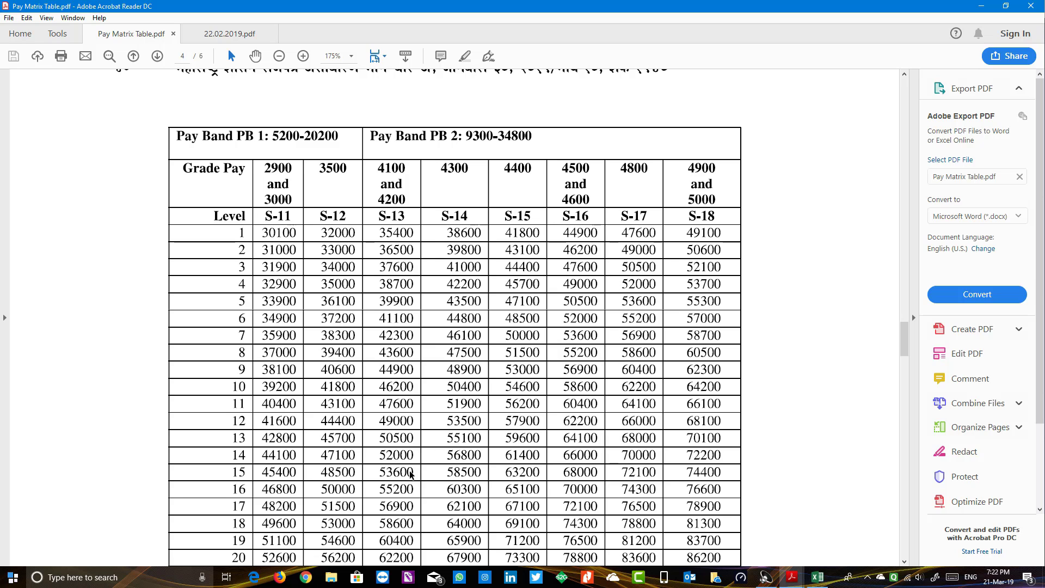
{"action": "left_click", "coordinate": [817, 577]}
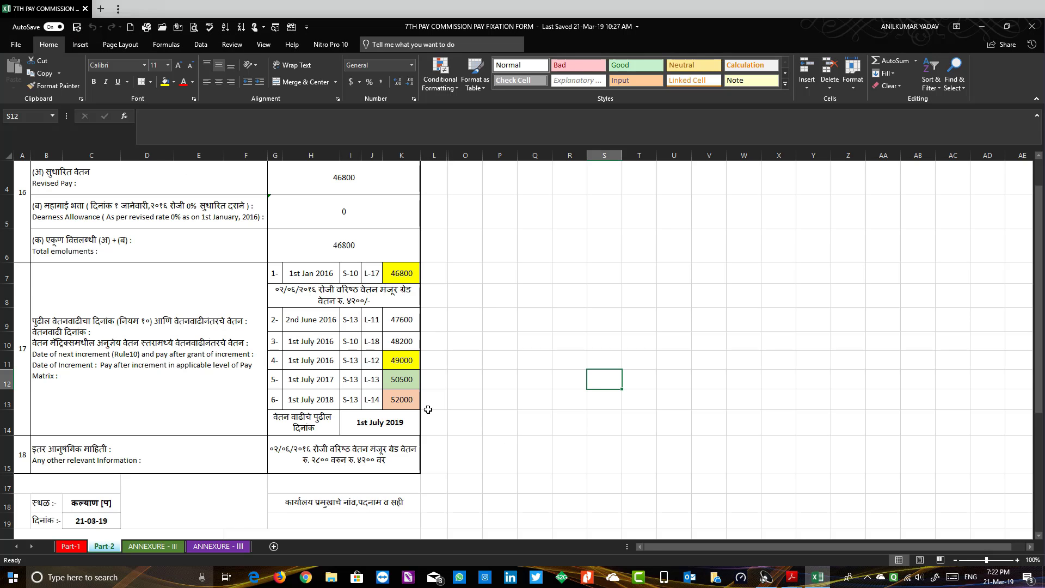
{"action": "left_click", "coordinate": [401, 381]}
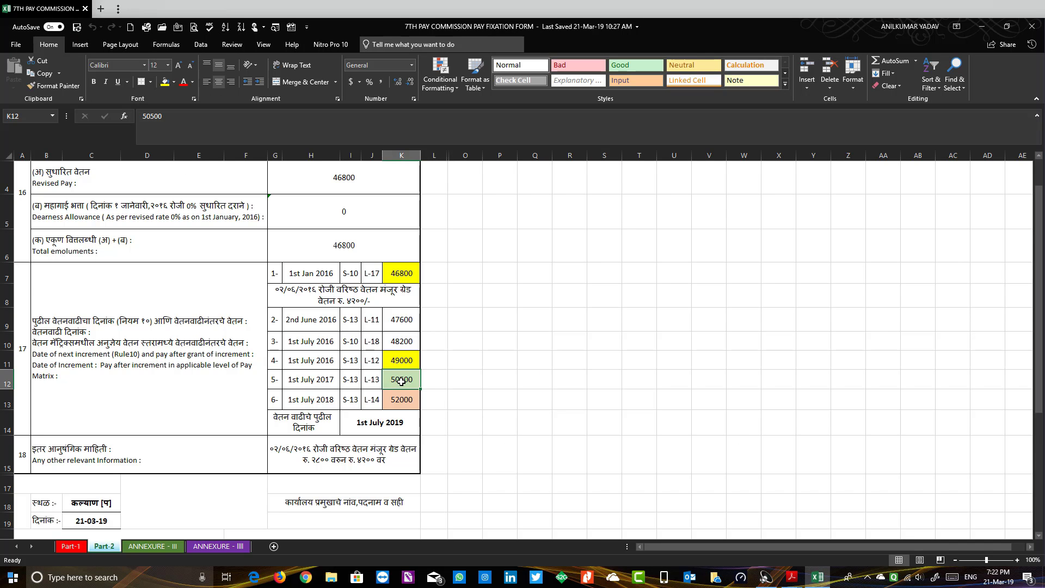
{"action": "left_click", "coordinate": [582, 453]}
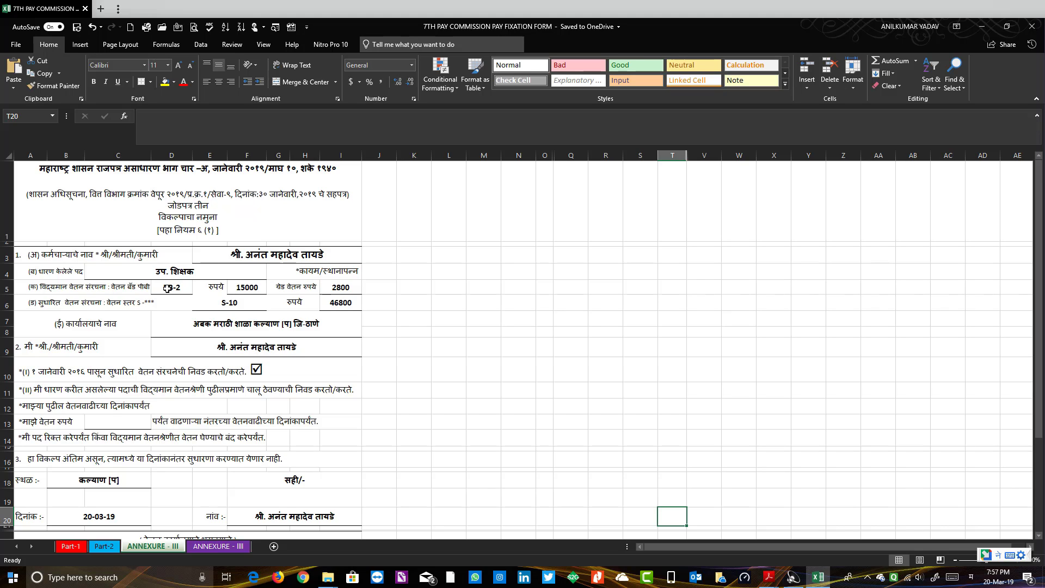
Set the current pay band in D5 to PB-2
{"action": "left_click", "coordinate": [167, 288]}
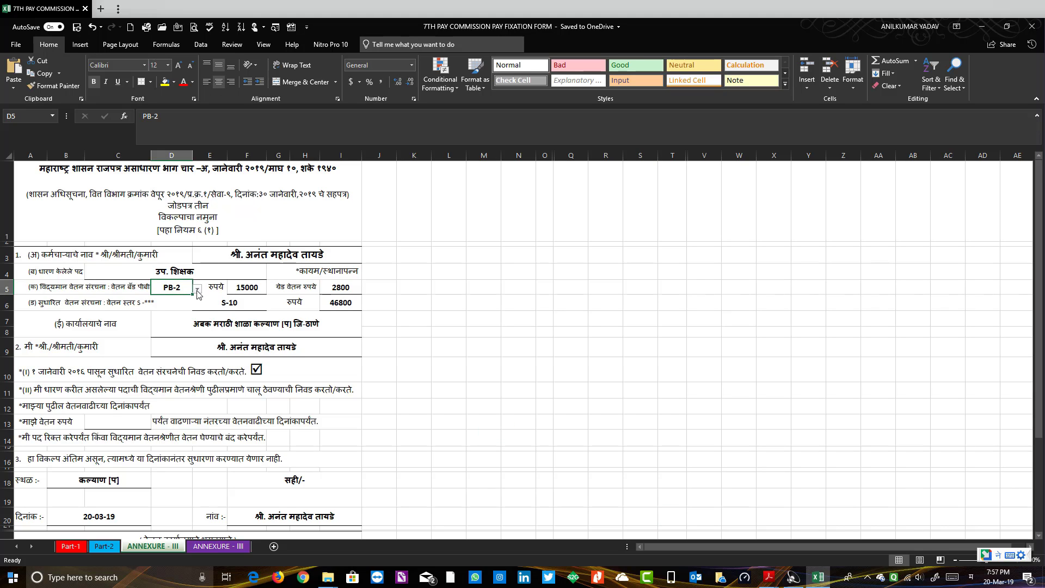
{"action": "left_click", "coordinate": [198, 289]}
{"action": "left_click", "coordinate": [170, 318]}
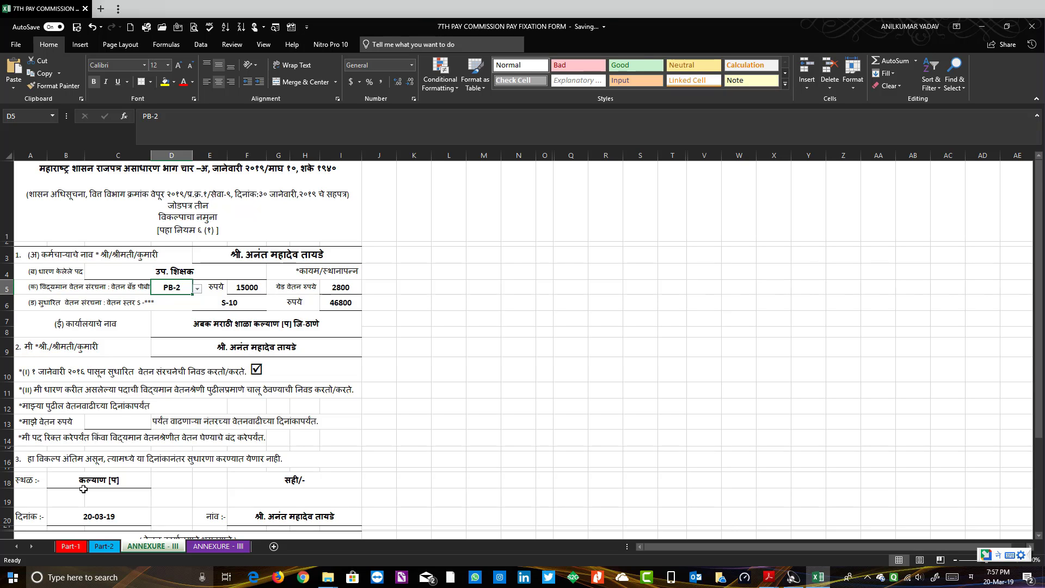
Compare the Part-1 figures against the ANNEXURE - III option form
{"action": "left_click", "coordinate": [69, 546]}
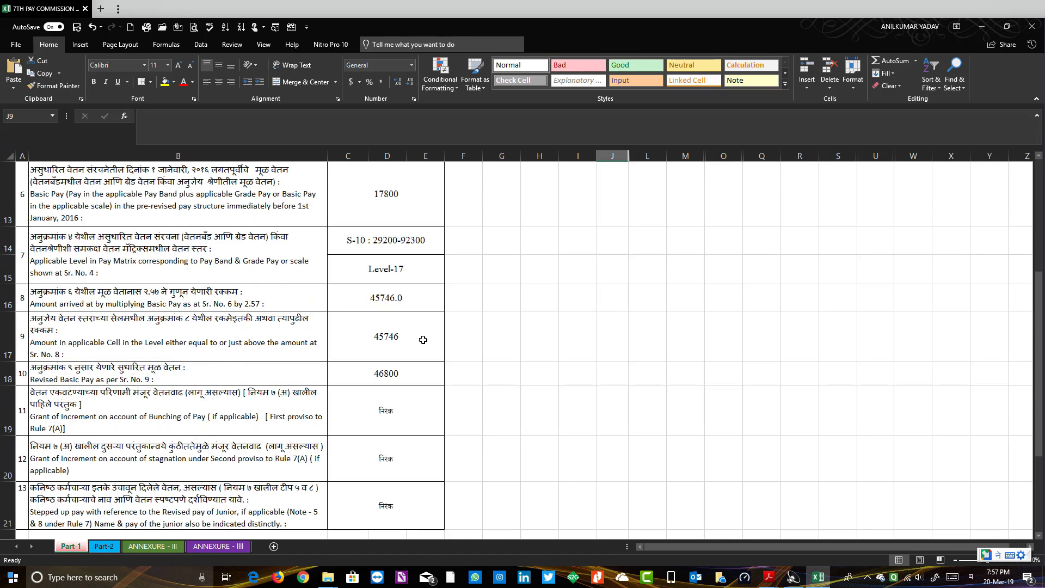
{"action": "scroll", "coordinate": [459, 328], "scroll_direction": "up", "scroll_amount": 3}
{"action": "scroll", "coordinate": [435, 408], "scroll_direction": "up", "scroll_amount": 2}
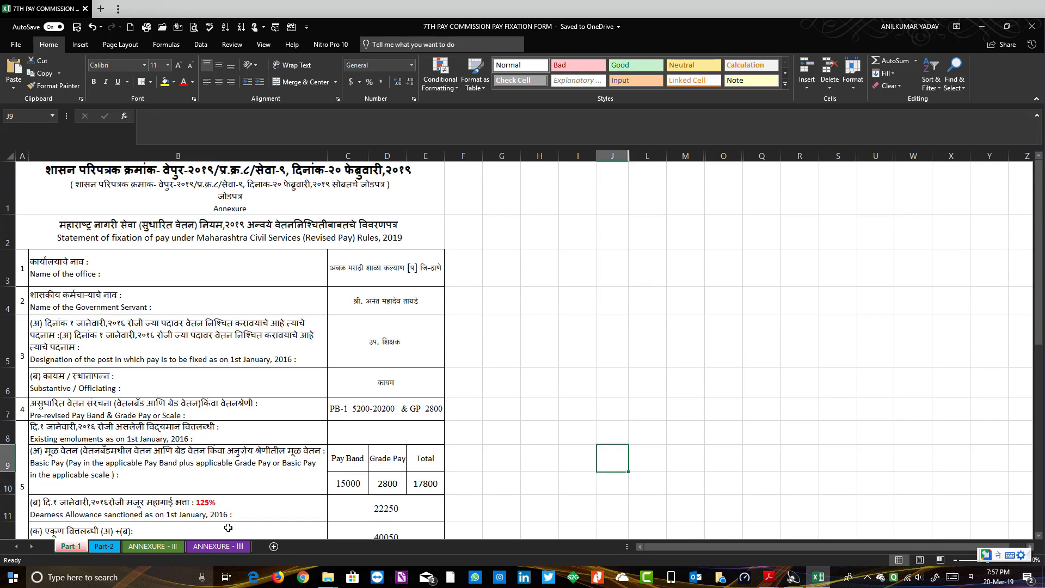
{"action": "left_click", "coordinate": [153, 546]}
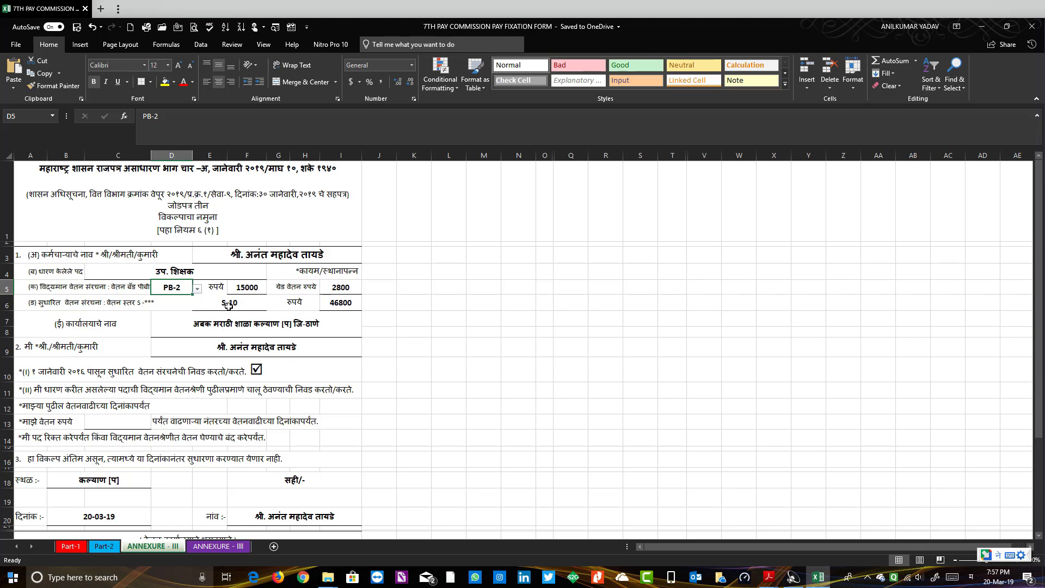
{"action": "left_click", "coordinate": [70, 546]}
{"action": "scroll", "coordinate": [413, 452], "scroll_direction": "down", "scroll_amount": 2}
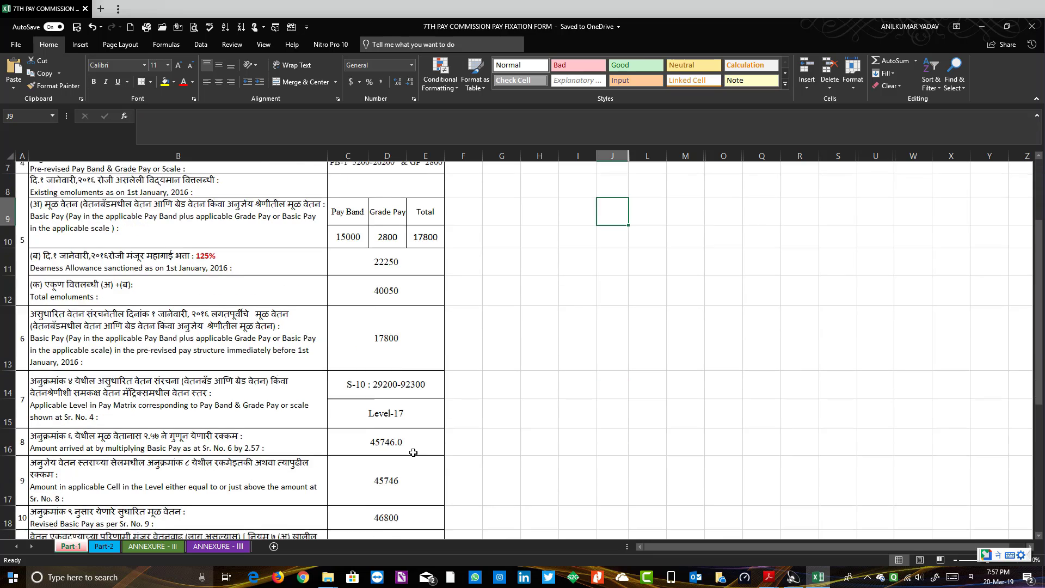
{"action": "scroll", "coordinate": [354, 327], "scroll_direction": "down", "scroll_amount": 1}
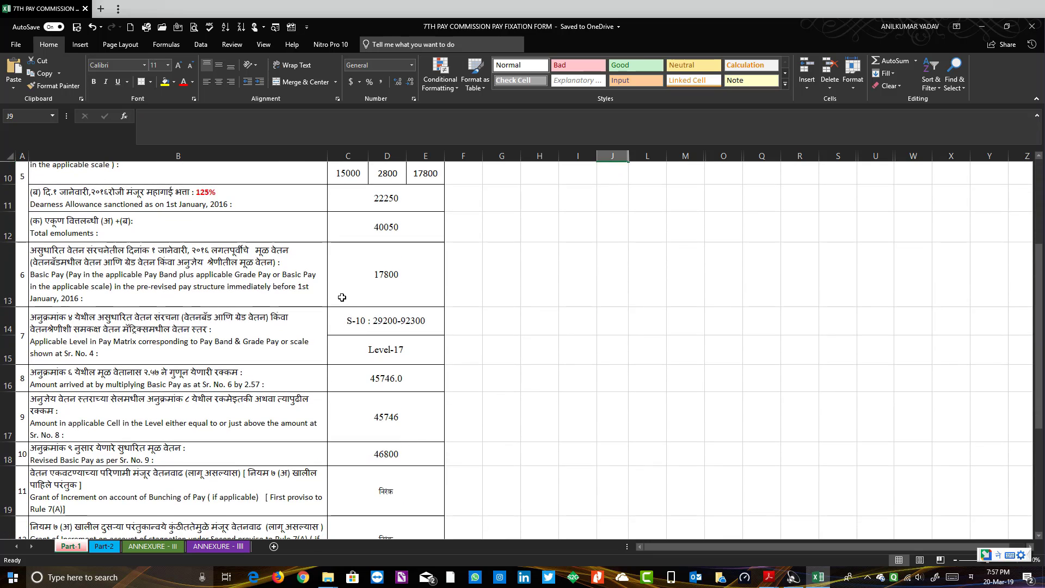
{"action": "left_click", "coordinate": [153, 546]}
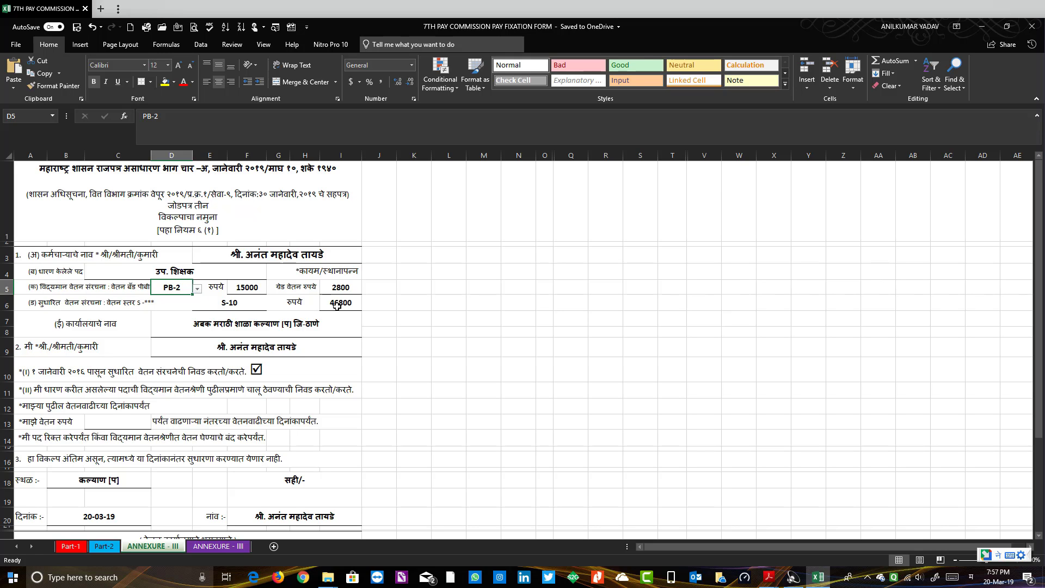
Recheck Part-1, then review ANNEXURE - III's office-use certification dated 20-03-19
{"action": "left_click", "coordinate": [70, 547]}
{"action": "scroll", "coordinate": [472, 443], "scroll_direction": "down", "scroll_amount": 1}
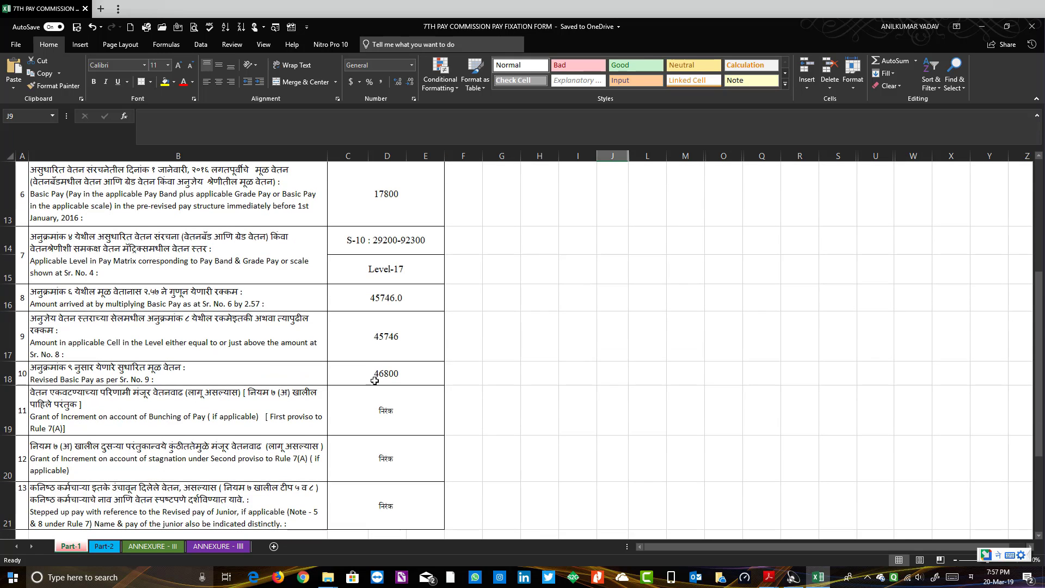
{"action": "left_click", "coordinate": [146, 547]}
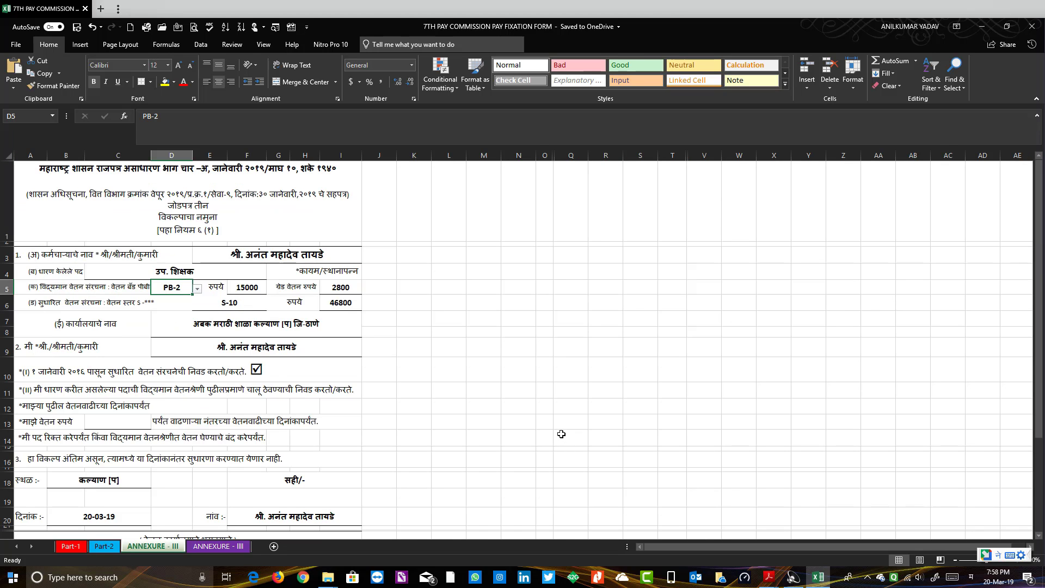
{"action": "scroll", "coordinate": [562, 434], "scroll_direction": "down", "scroll_amount": 1}
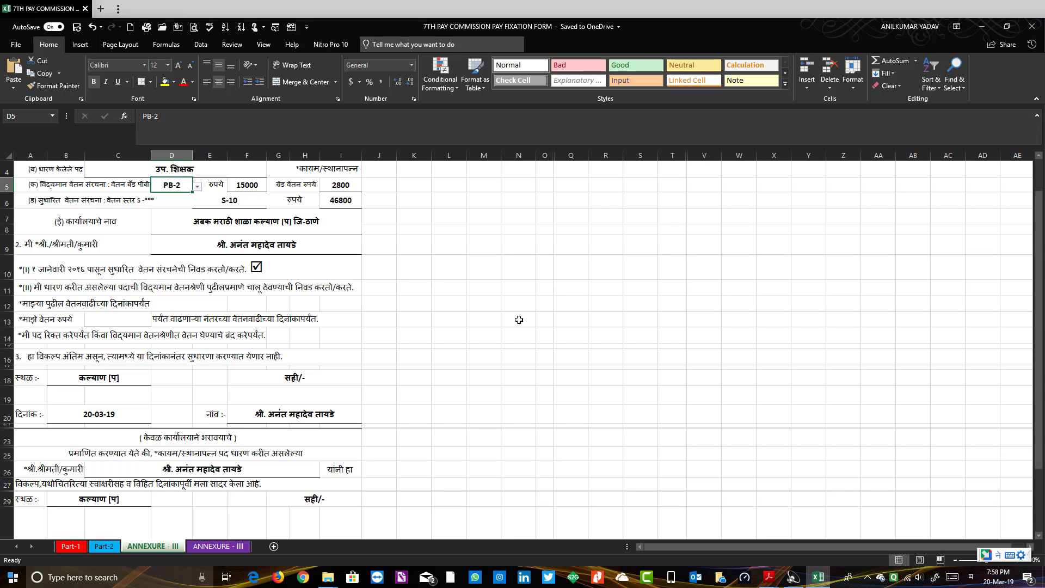
{"action": "scroll", "coordinate": [362, 501], "scroll_direction": "down", "scroll_amount": 2}
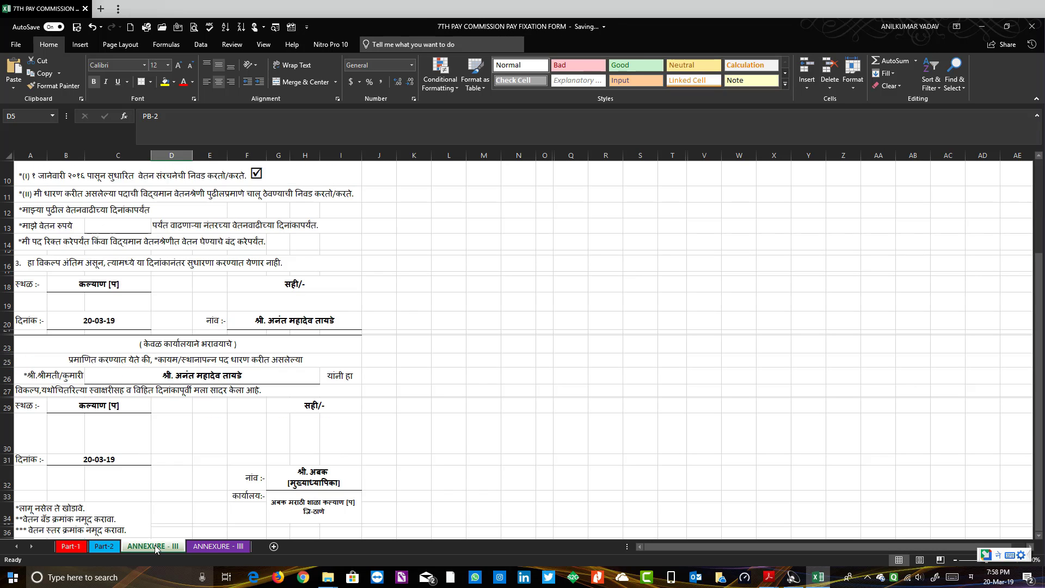
{"action": "left_click", "coordinate": [208, 547]}
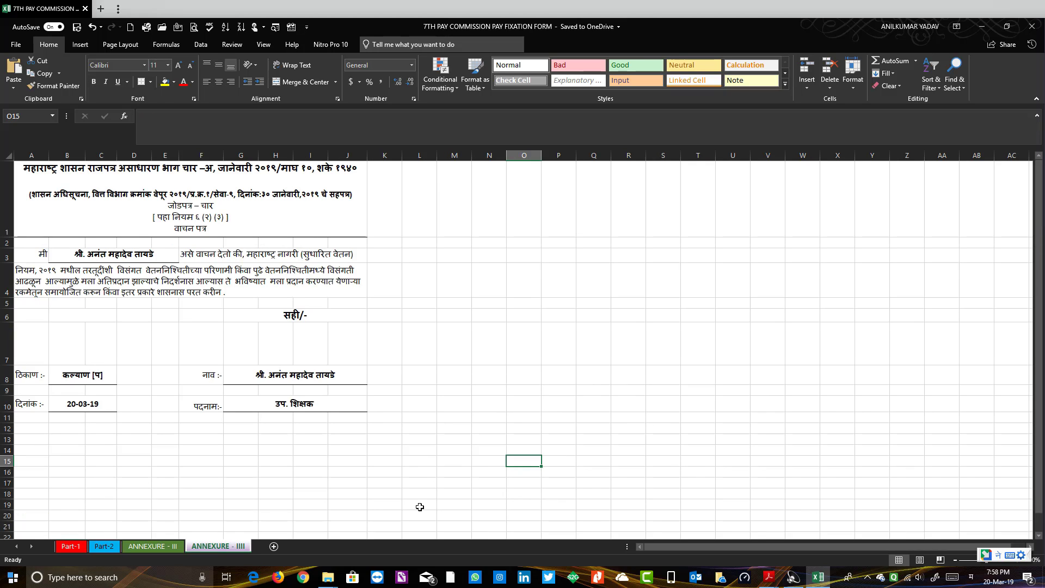